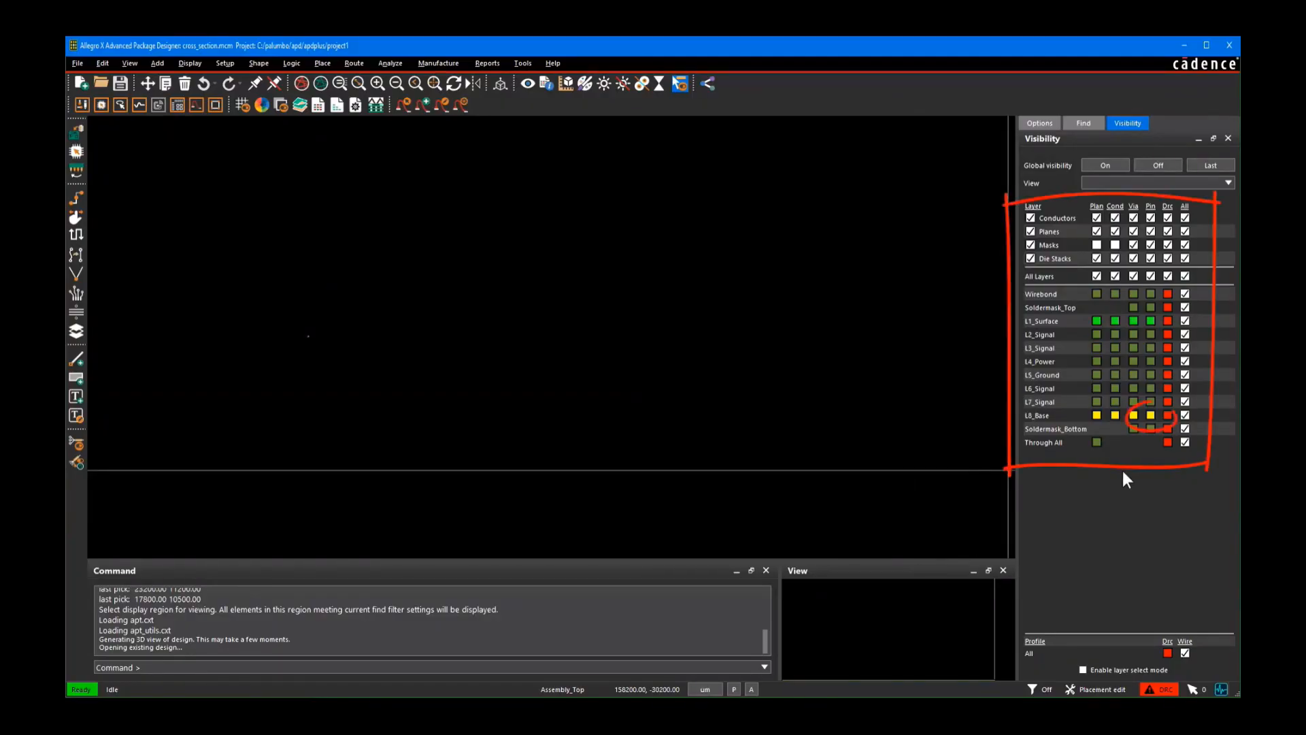
{"action": "left_click", "coordinate": [1150, 415]}
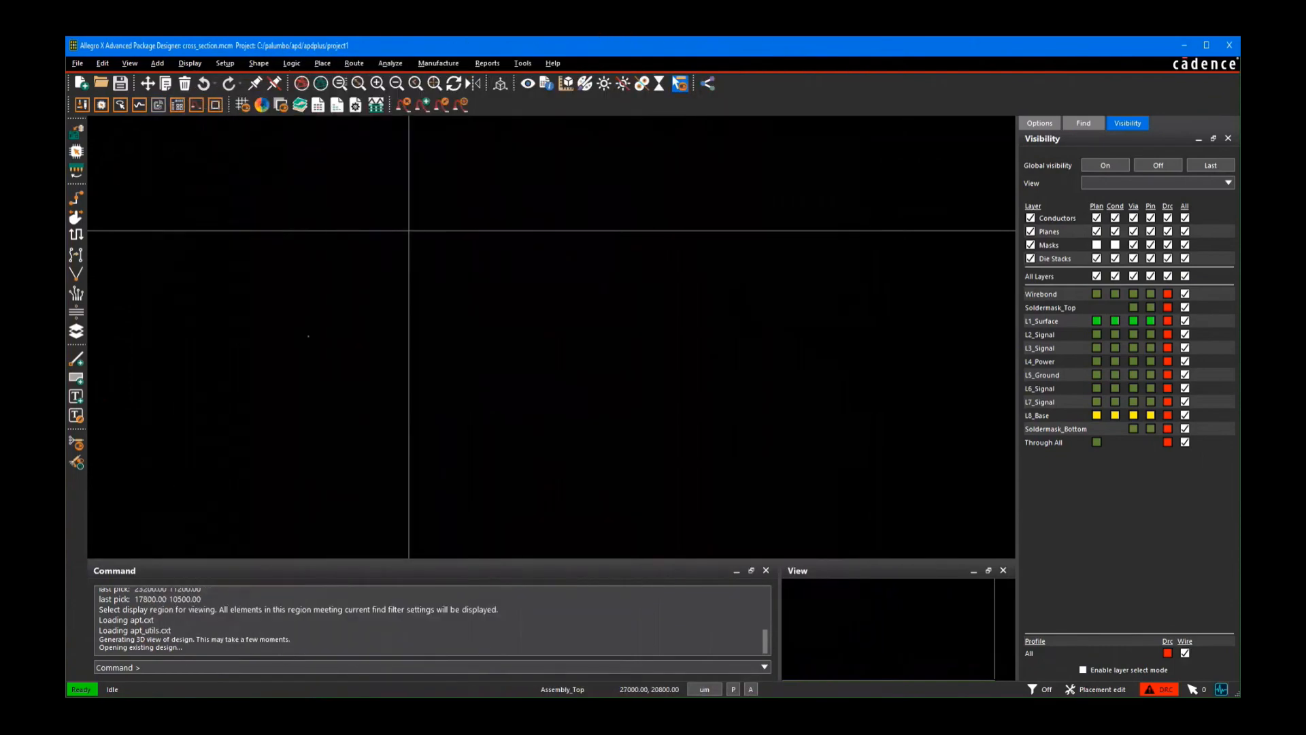
Step: Start the BGA Generator for a standard package and name the package BGA420
{"action": "left_click", "coordinate": [157, 63]}
{"action": "mouse_move", "coordinate": [225, 232]}
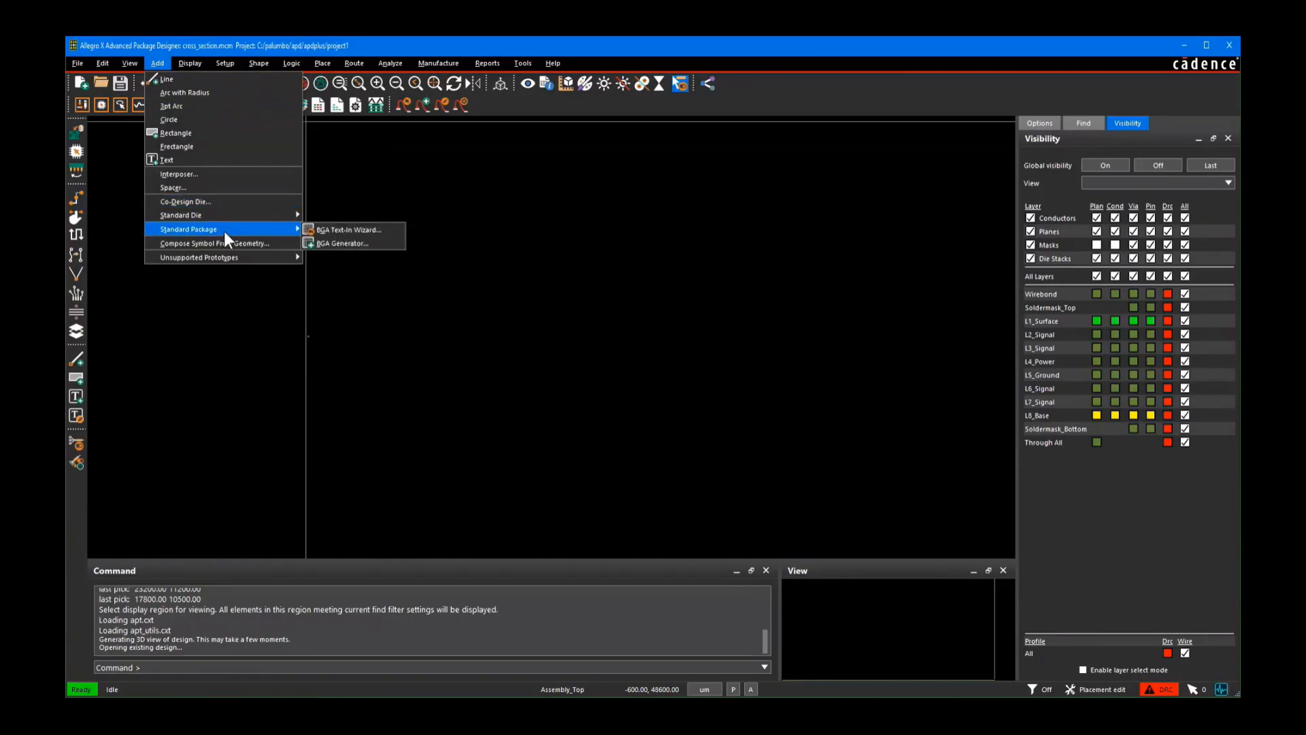
{"action": "left_click", "coordinate": [374, 241]}
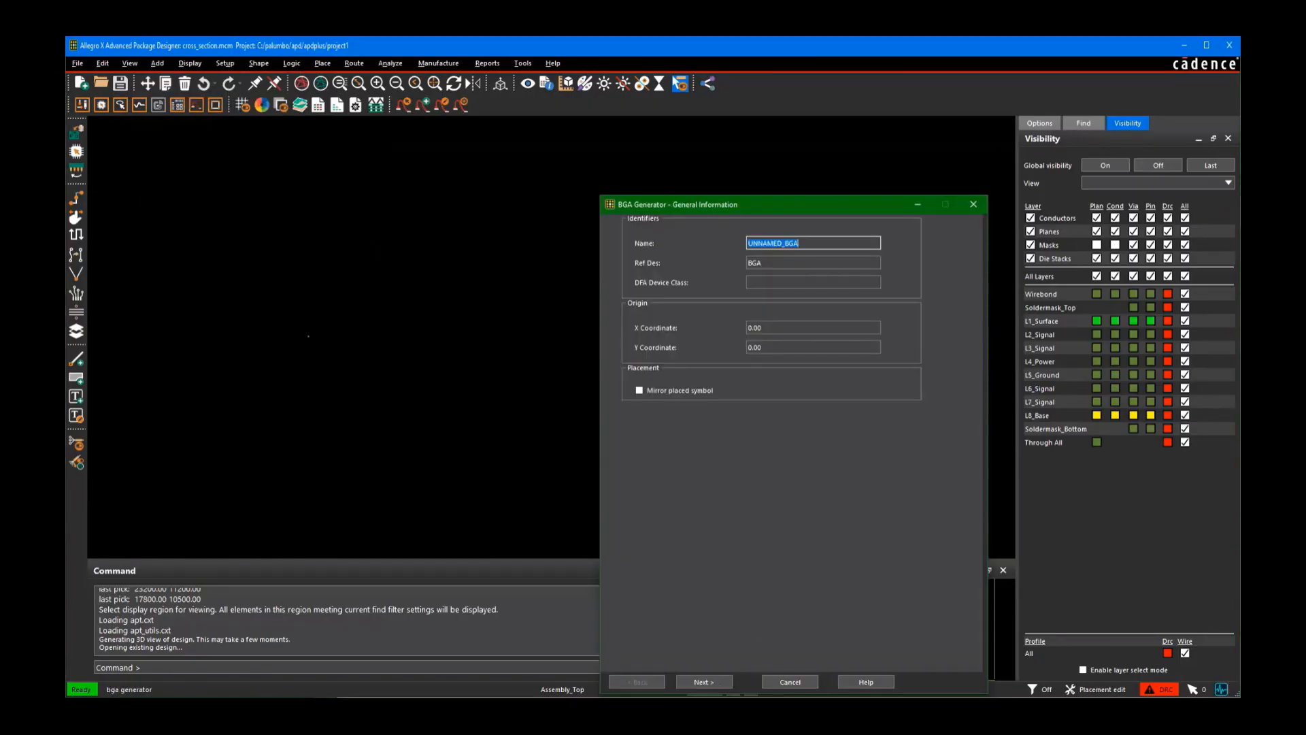
{"action": "left_click_drag", "start_coordinate": [849, 208], "coordinate": [726, 167]}
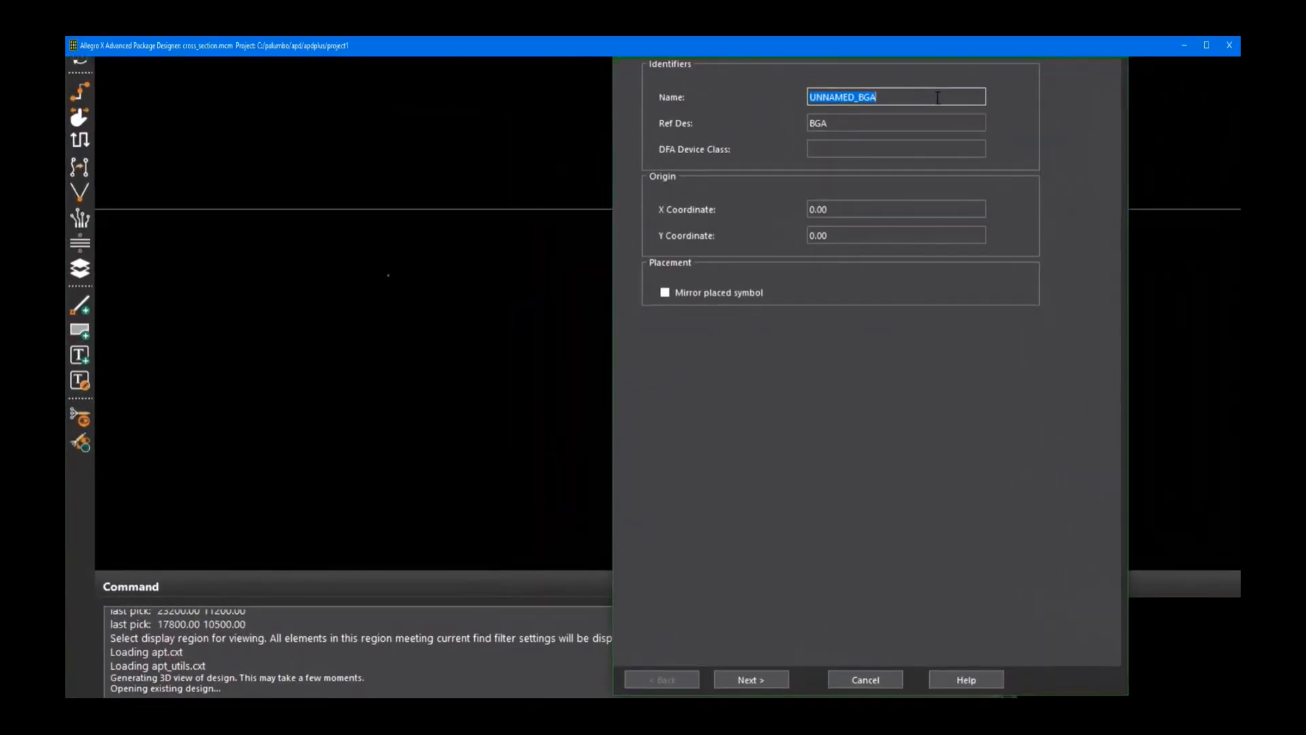
{"action": "type", "text": "bga420"}
Step: Set the reference designator to IO1 and continue to the pin arrangement page
{"action": "left_click", "coordinate": [955, 123]}
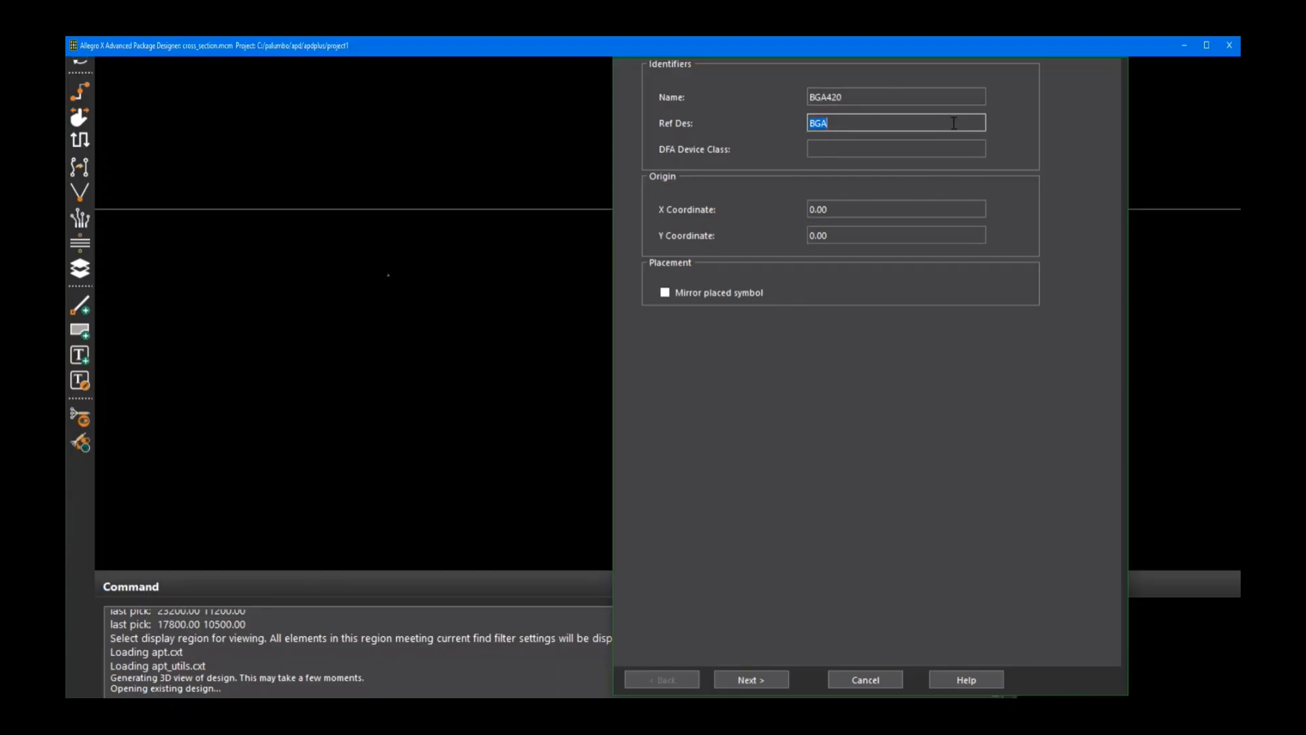
{"action": "type", "text": "io1"}
{"action": "left_click", "coordinate": [924, 206]}
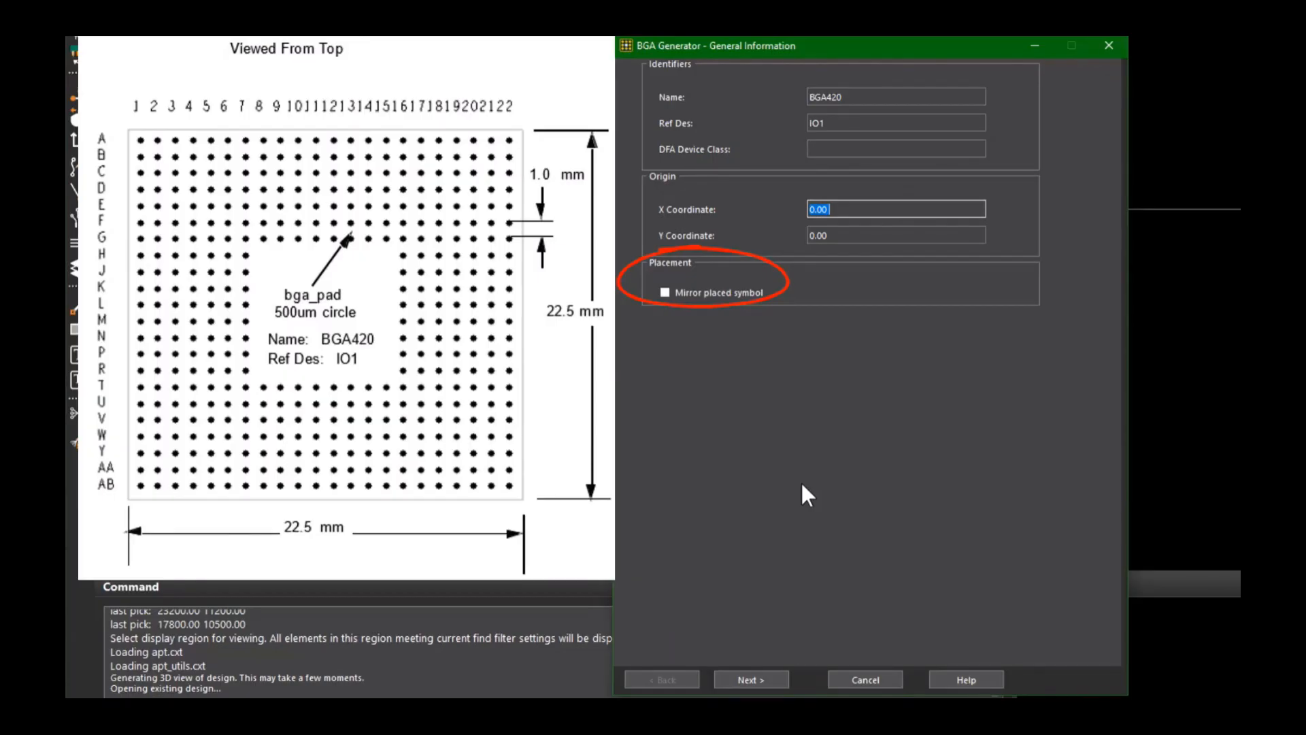
{"action": "left_click", "coordinate": [769, 677]}
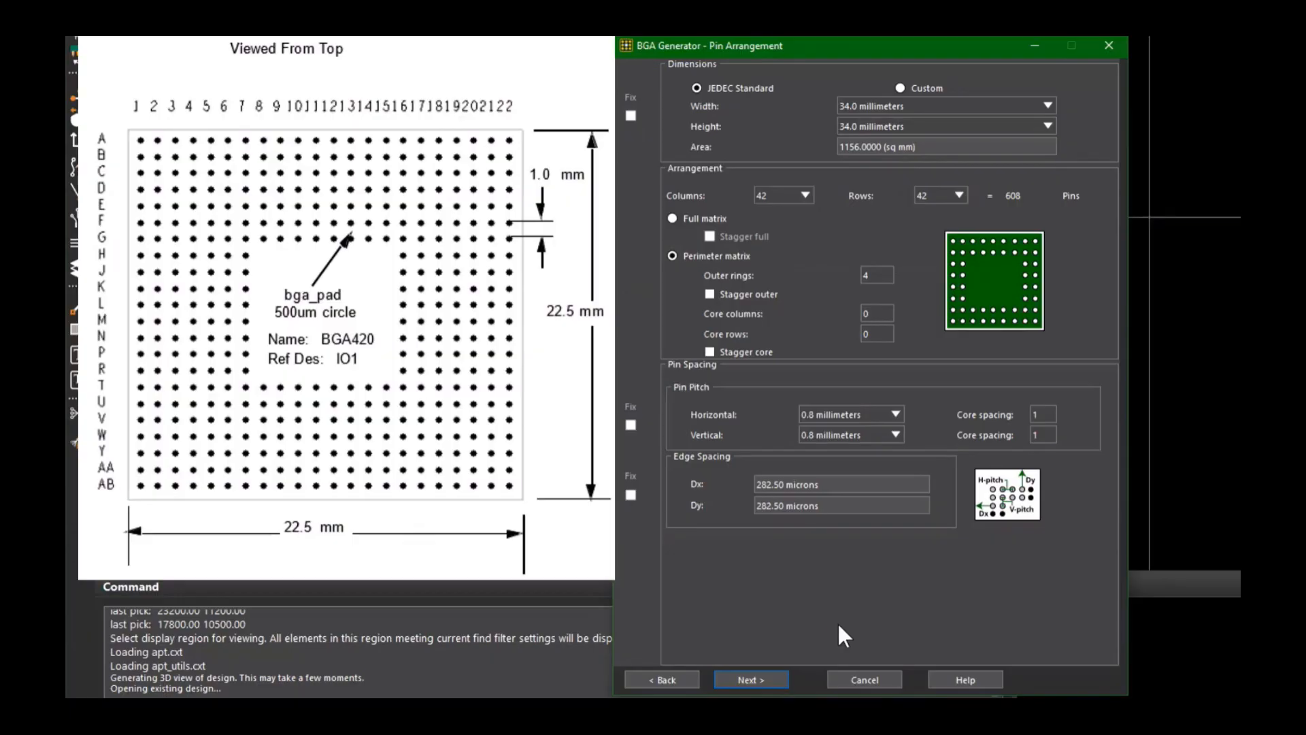
Step: Switch to custom dimensions and set both width and height to 22500 microns
{"action": "left_click", "coordinate": [901, 88]}
{"action": "double_click", "coordinate": [851, 106]}
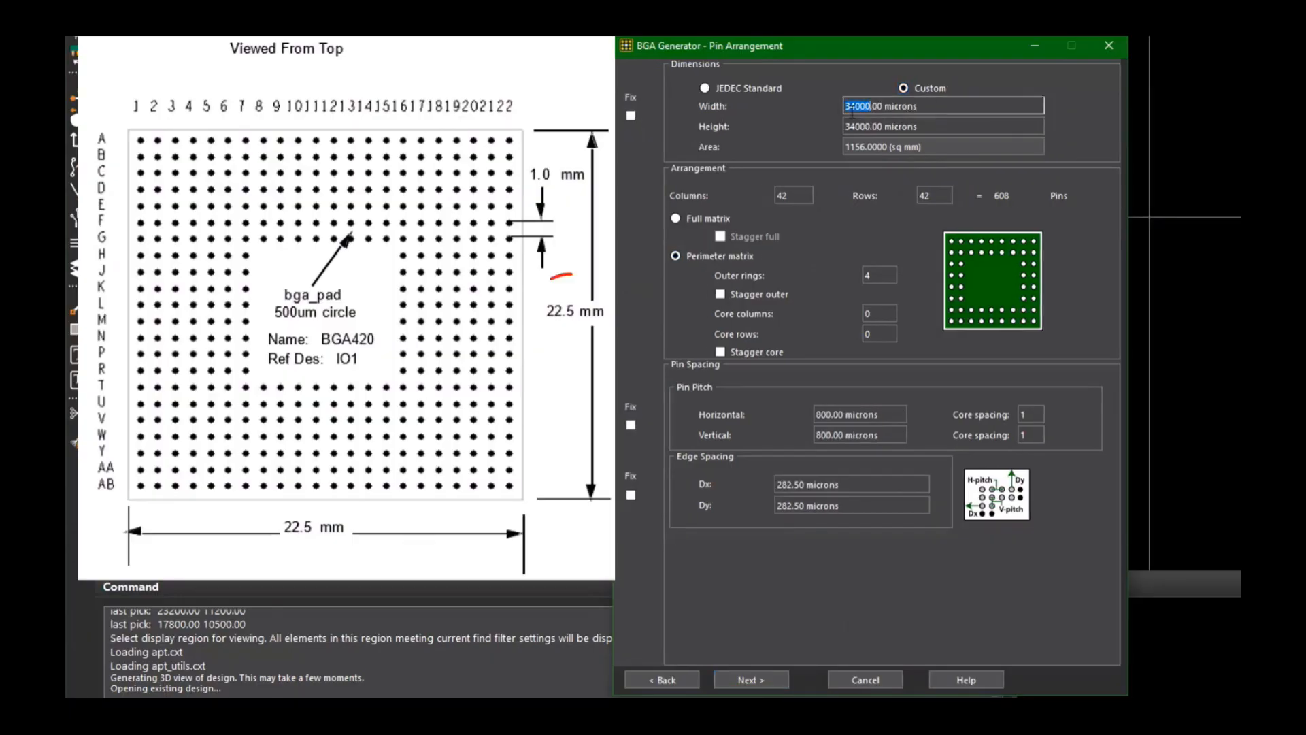
{"action": "triple_click", "coordinate": [852, 112]}
{"action": "type", "text": "22500"}
{"action": "key", "text": "Tab"}
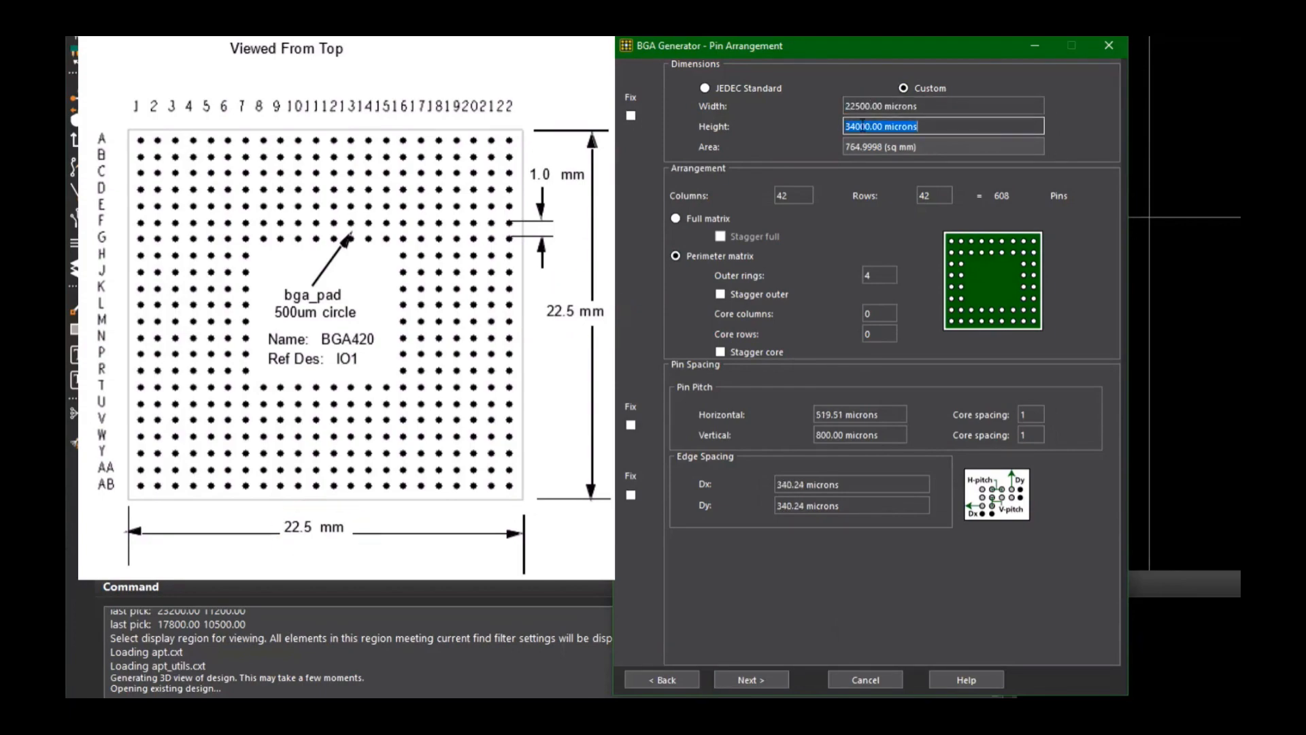
{"action": "type", "text": "22500"}
{"action": "key", "text": "Tab"}
Step: Set the perimeter matrix to 22 columns, 22 rows and 7 outer rings
{"action": "double_click", "coordinate": [795, 196]}
{"action": "type", "text": "22"}
{"action": "key", "text": "Tab"}
{"action": "type", "text": "22"}
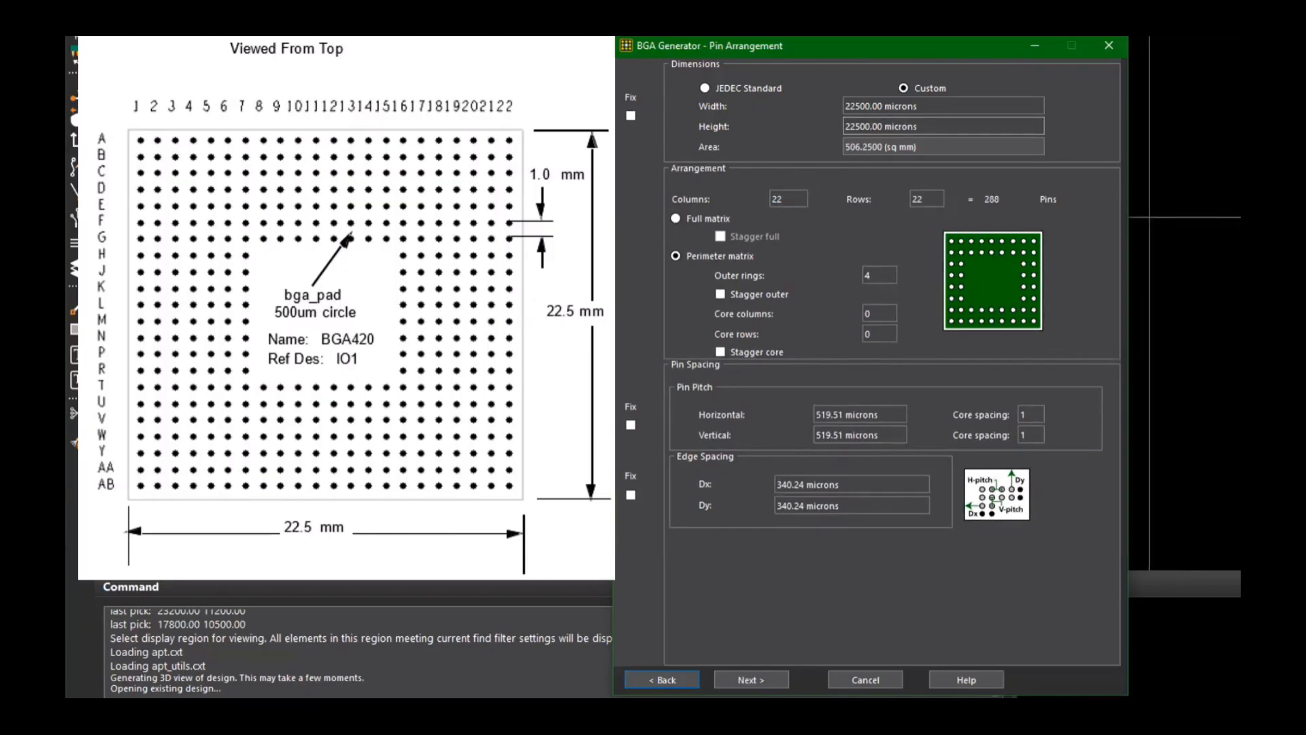
{"action": "double_click", "coordinate": [886, 274]}
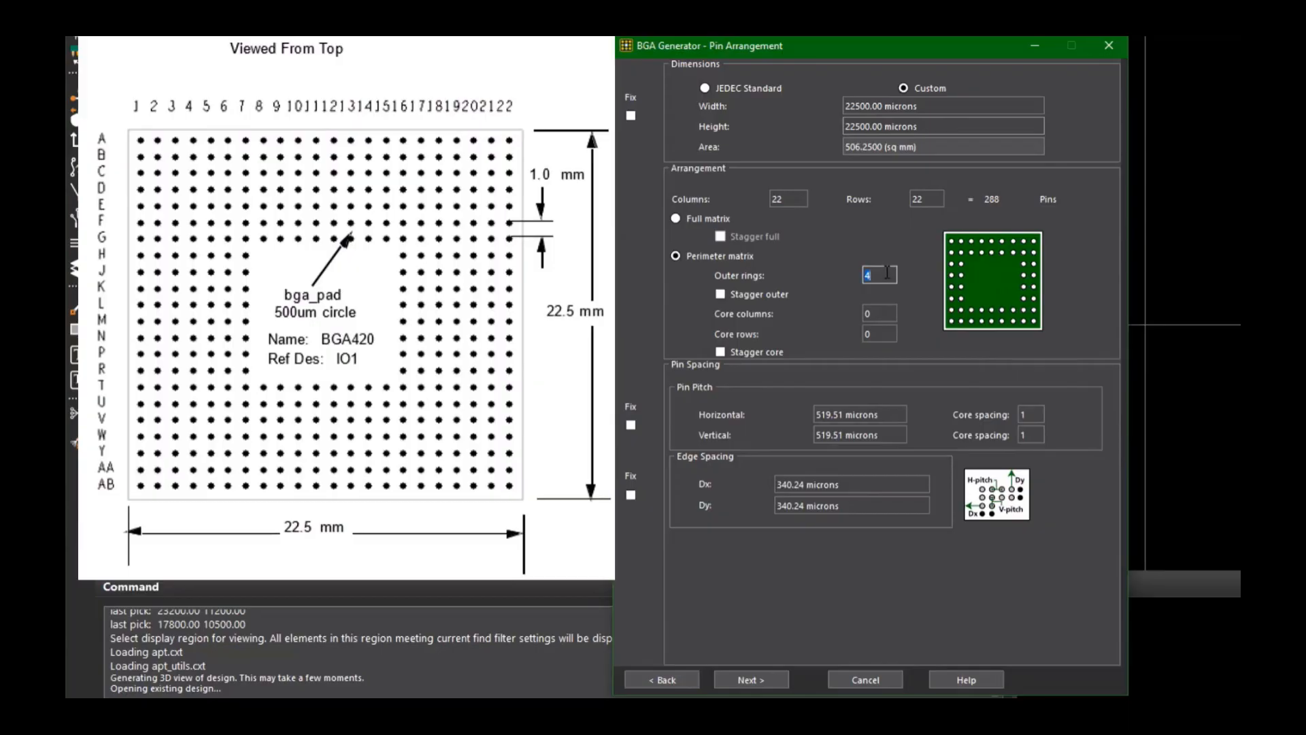
{"action": "type", "text": "7"}
Step: Set horizontal and vertical pin pitch to 1000 microns and continue to pin use ratios
{"action": "double_click", "coordinate": [802, 197]}
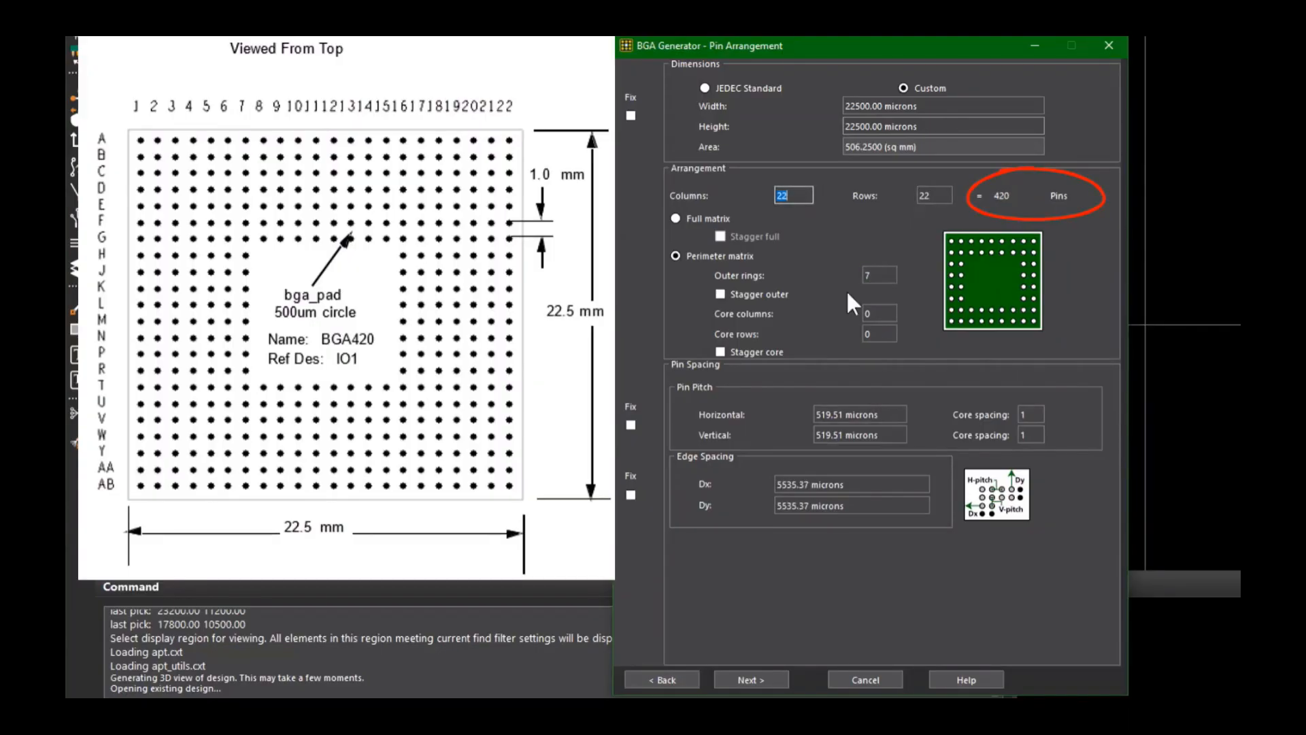
{"action": "double_click", "coordinate": [843, 414]}
{"action": "type", "text": "1000"}
{"action": "left_click", "coordinate": [828, 435]}
{"action": "double_click", "coordinate": [832, 434]}
{"action": "triple_click", "coordinate": [832, 435]}
{"action": "type", "text": "1000"}
{"action": "key", "text": "shift+Tab"}
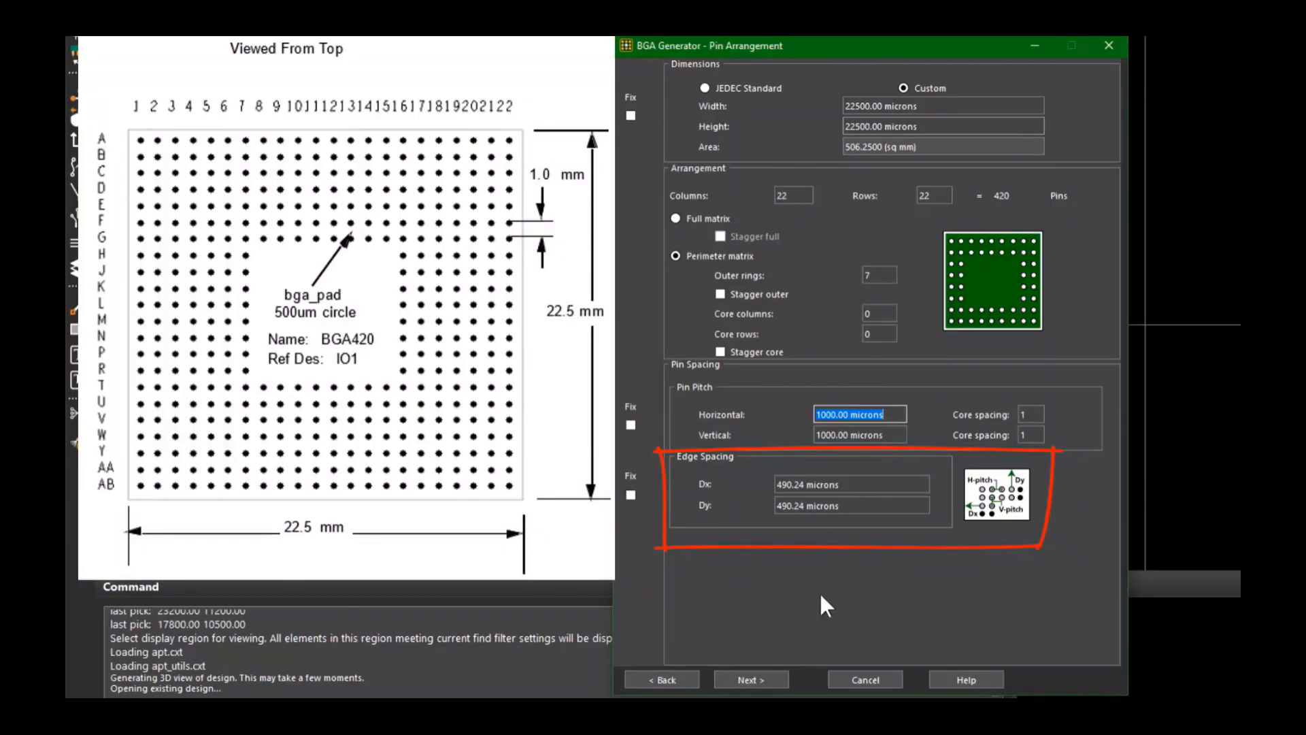
{"action": "left_click", "coordinate": [764, 683]}
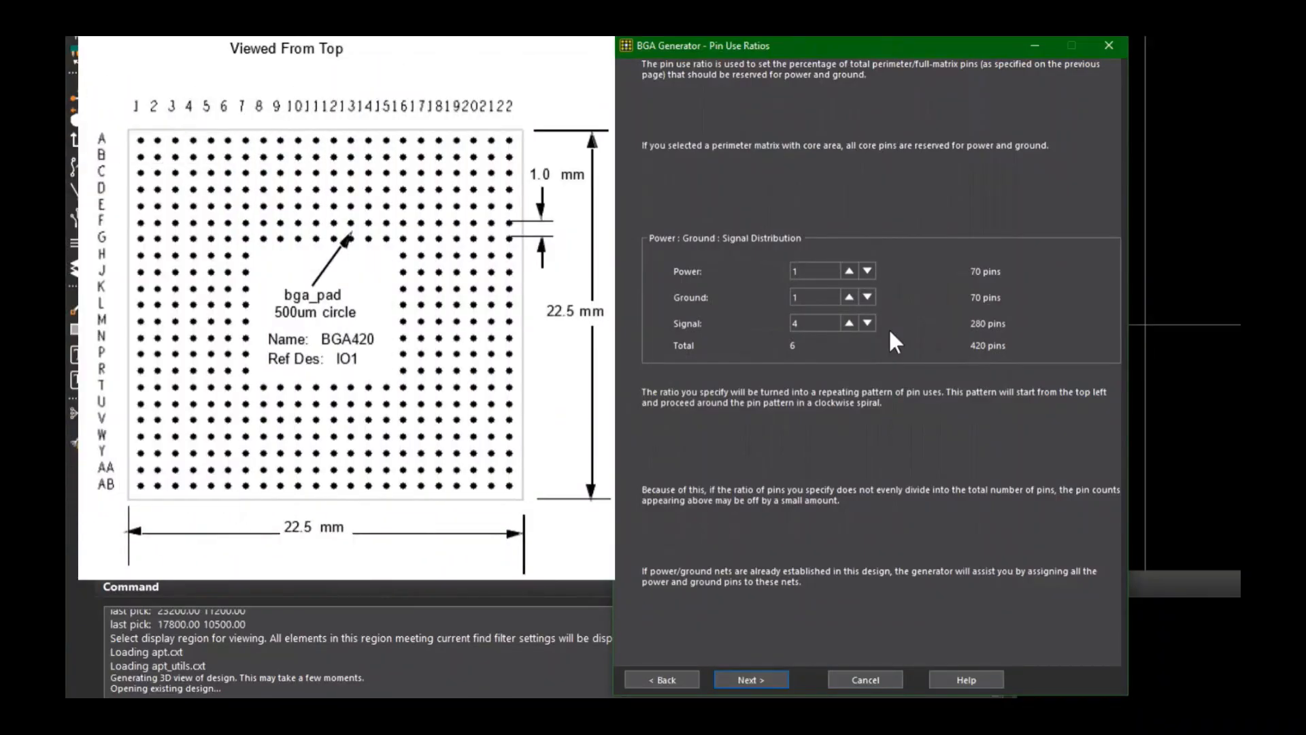
Step: Raise the signal ratio to 5 and continue to the padstack page
{"action": "left_click", "coordinate": [848, 320]}
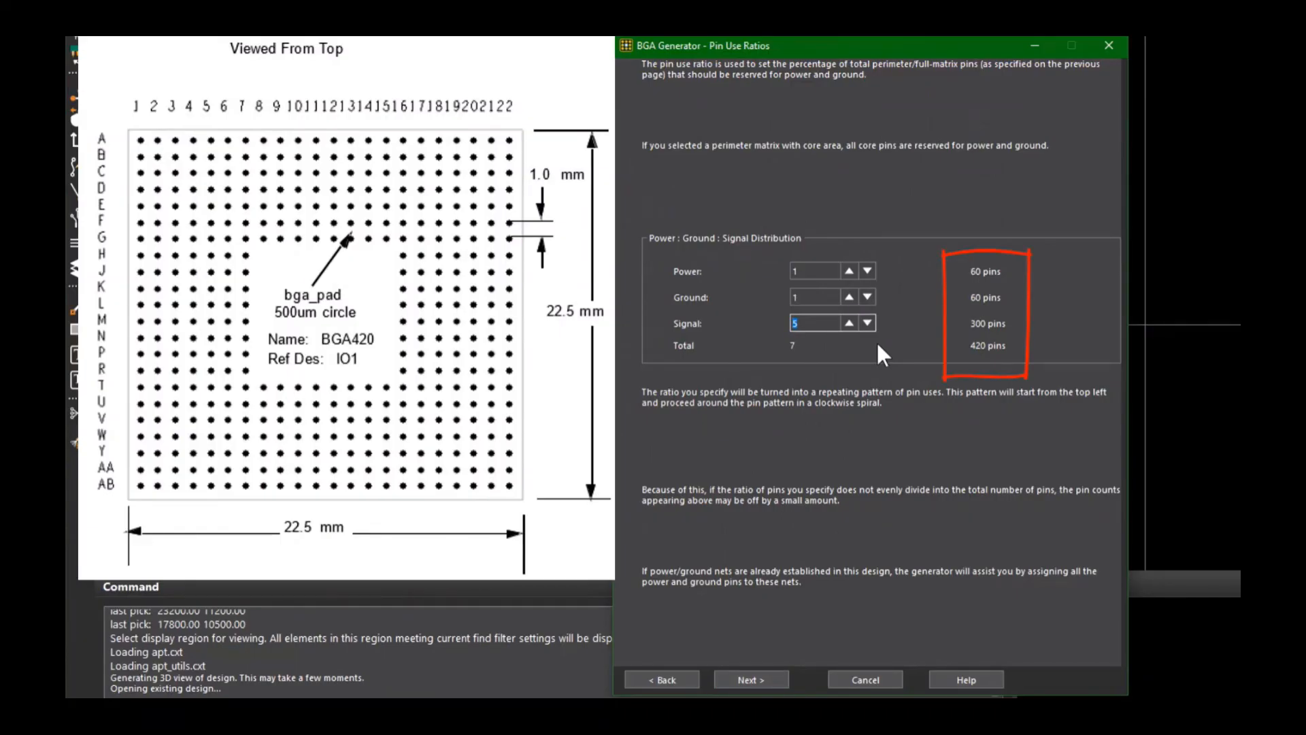
{"action": "left_click", "coordinate": [770, 678]}
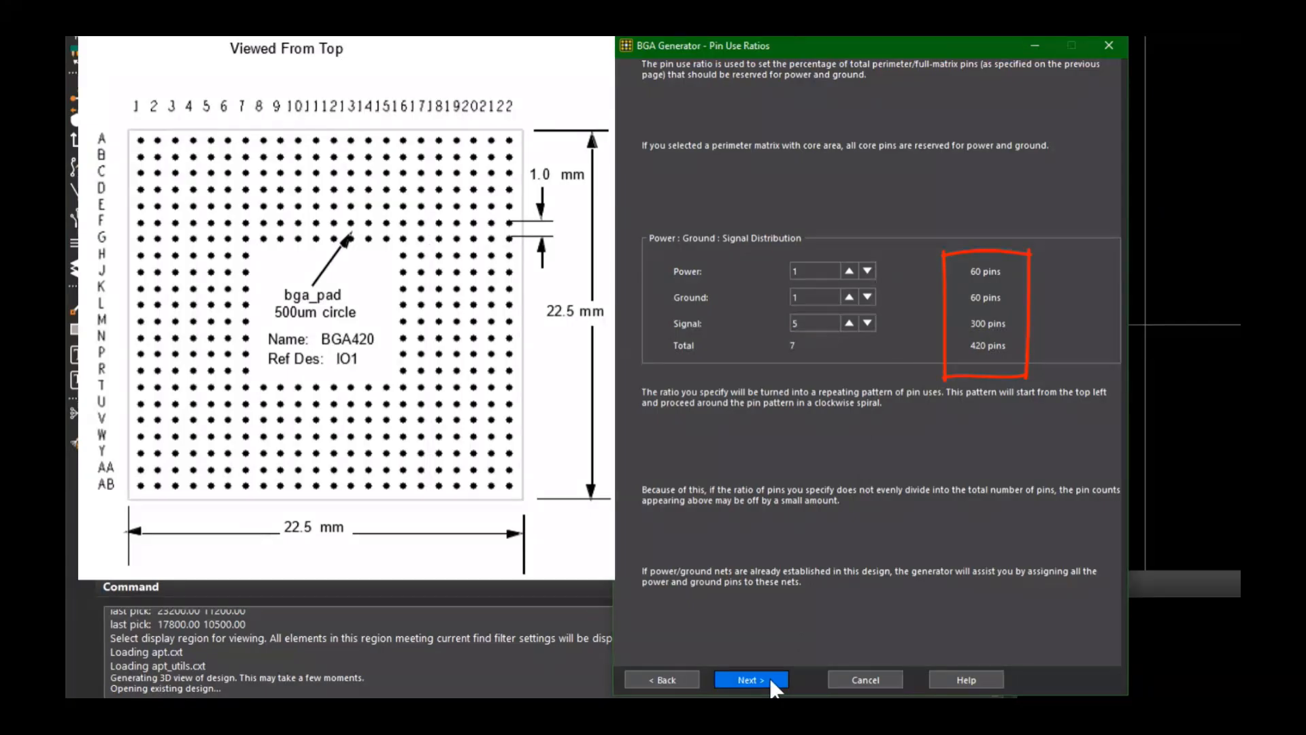
{"action": "left_click", "coordinate": [769, 678]}
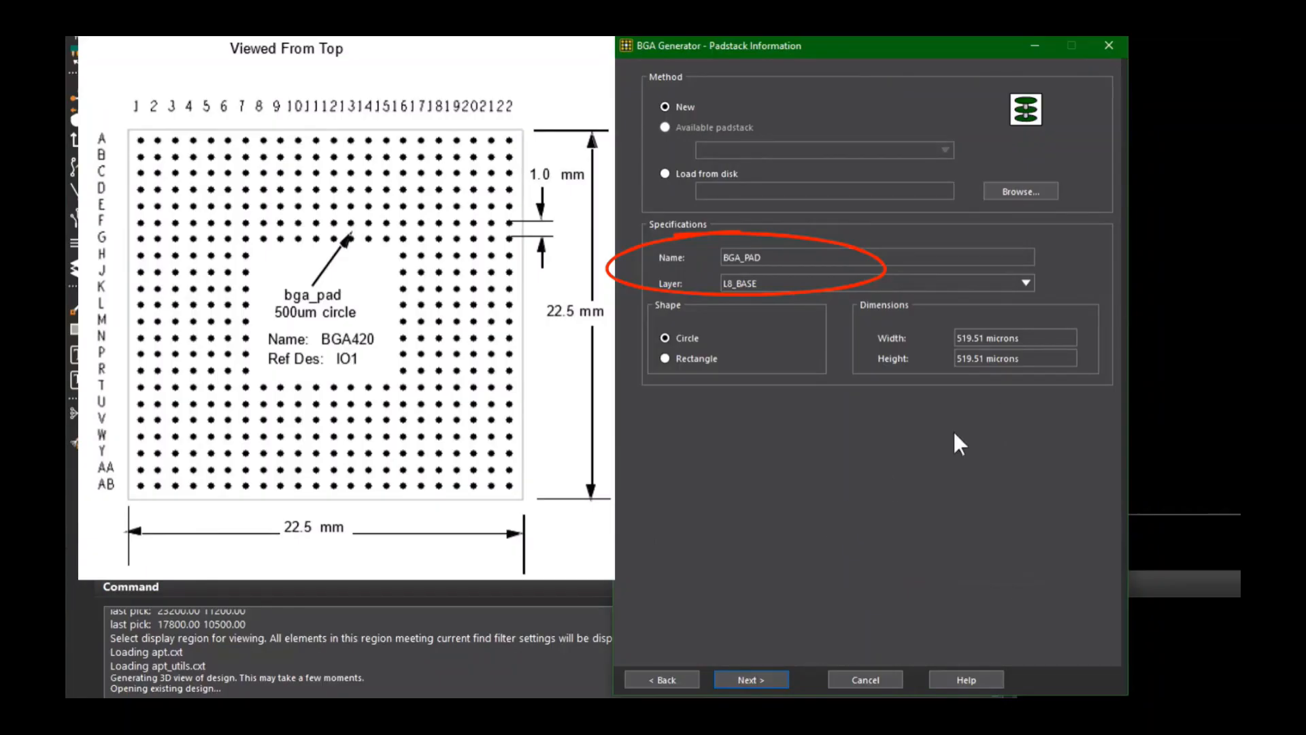
Step: Set the circular BGA_PAD size to 500 microns and continue to pin numbering
{"action": "double_click", "coordinate": [963, 339]}
{"action": "left_click", "coordinate": [964, 340]}
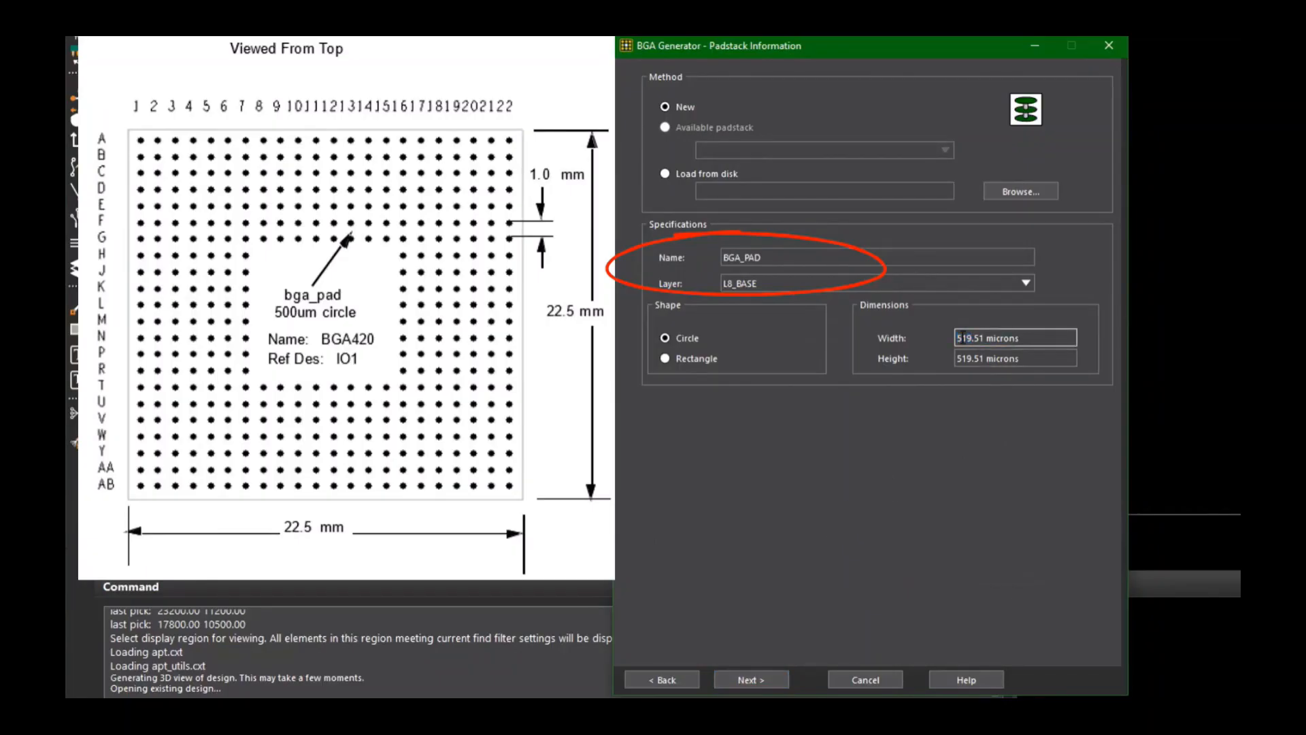
{"action": "left_click_drag", "start_coordinate": [1022, 338], "coordinate": [932, 343]}
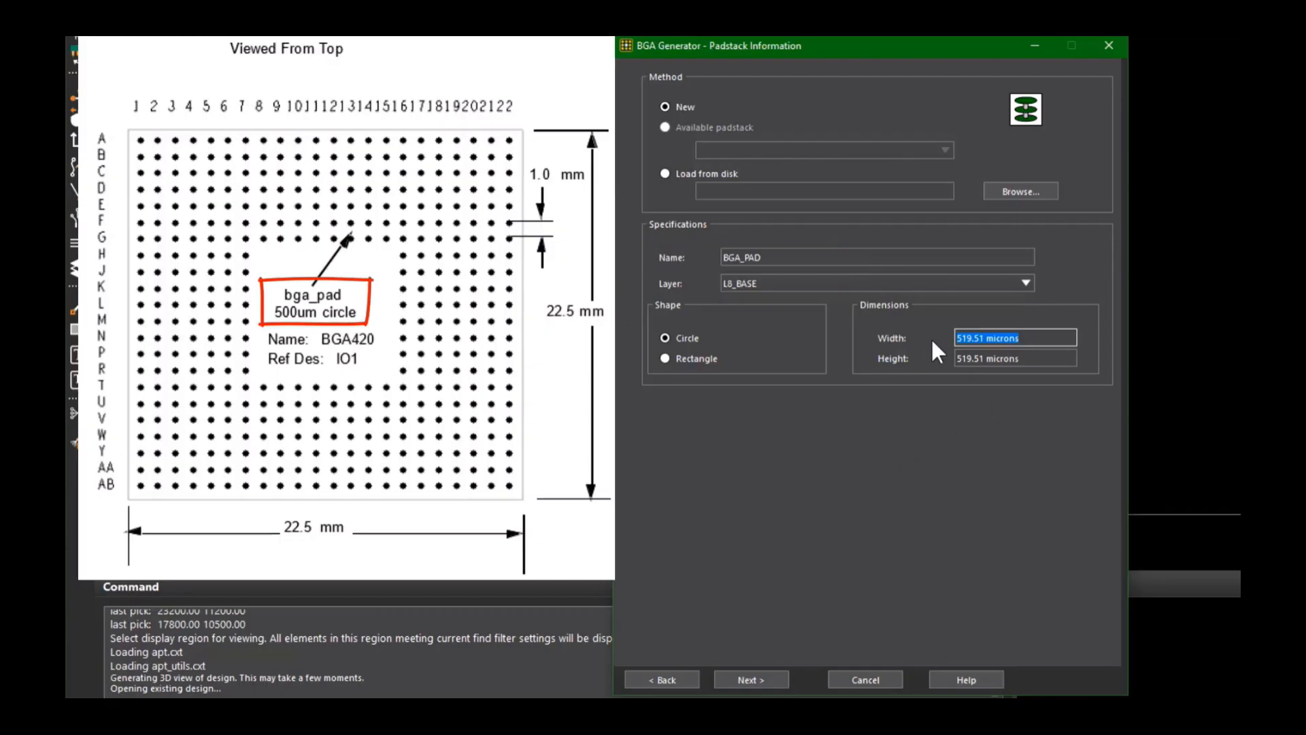
{"action": "type", "text": "500"}
{"action": "key", "text": "Tab"}
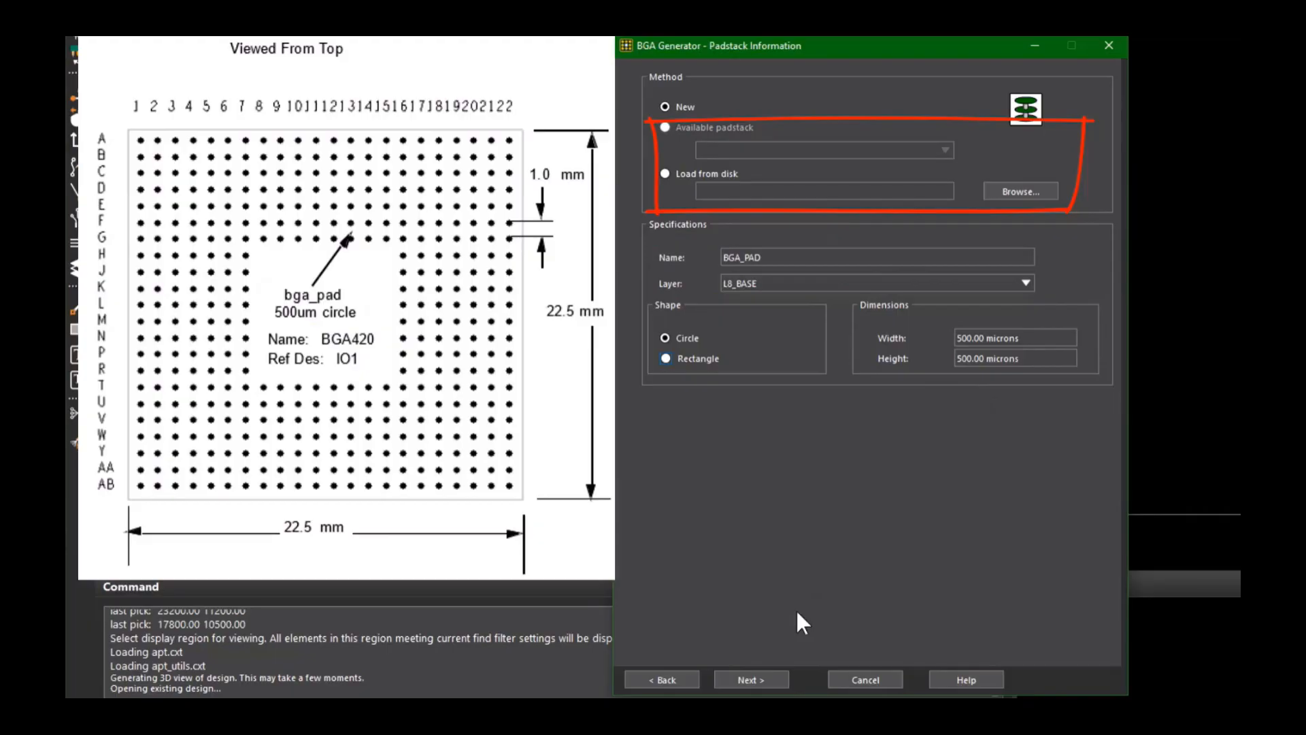
{"action": "left_click", "coordinate": [769, 678]}
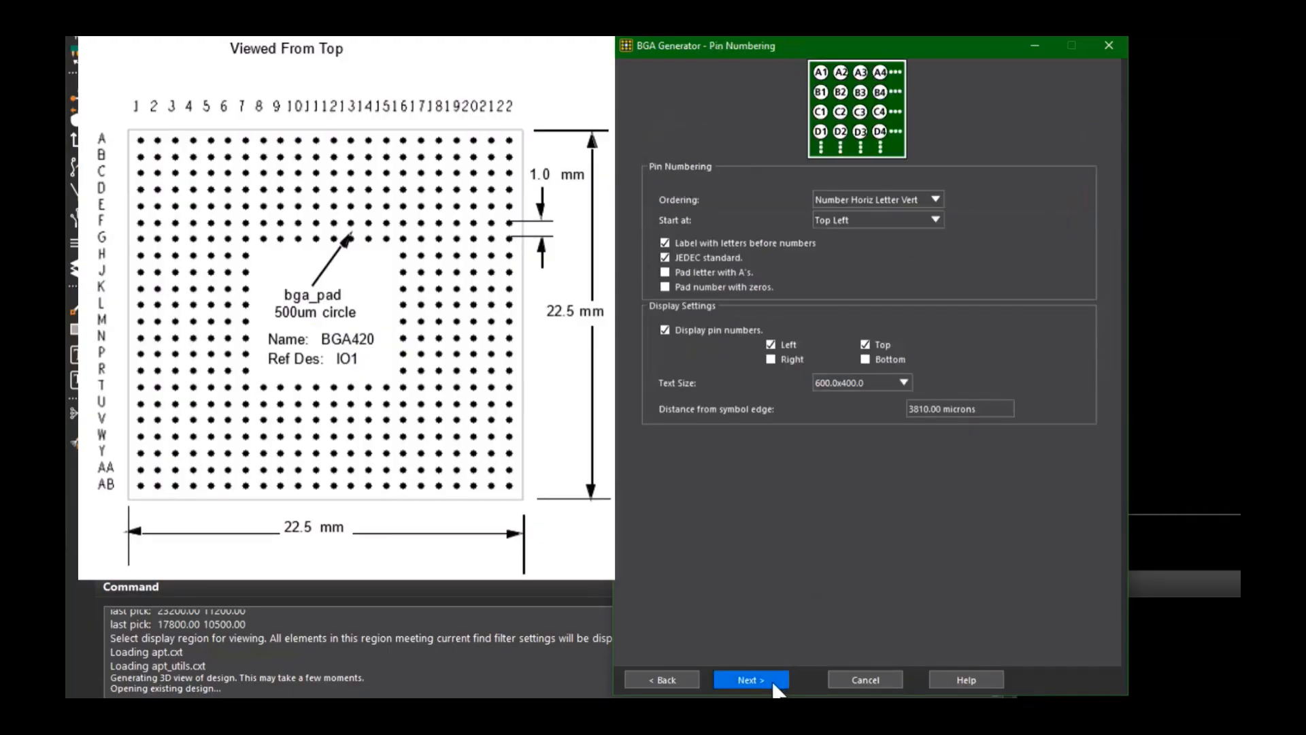
Step: Choose Number Horiz Letter Vert ordering starting at Top Left, then preview and finish the BGA
{"action": "left_click", "coordinate": [936, 199]}
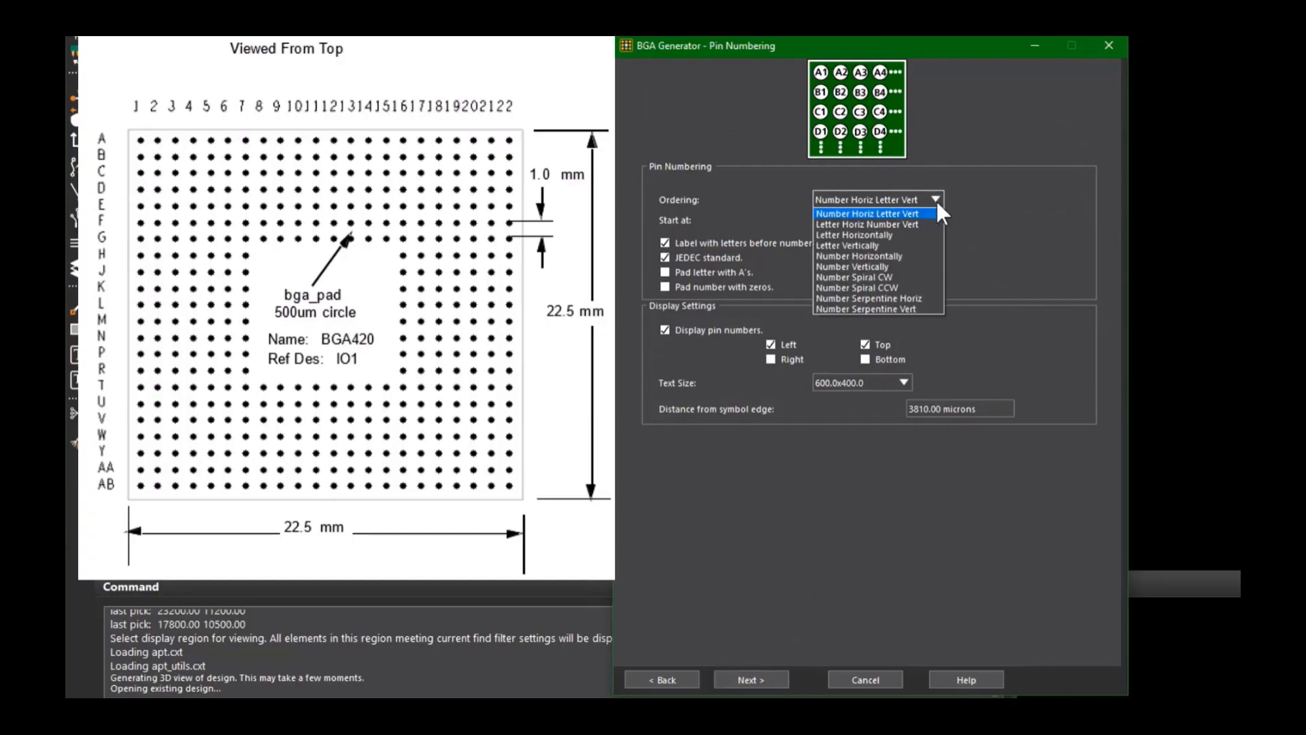
{"action": "left_click", "coordinate": [935, 213]}
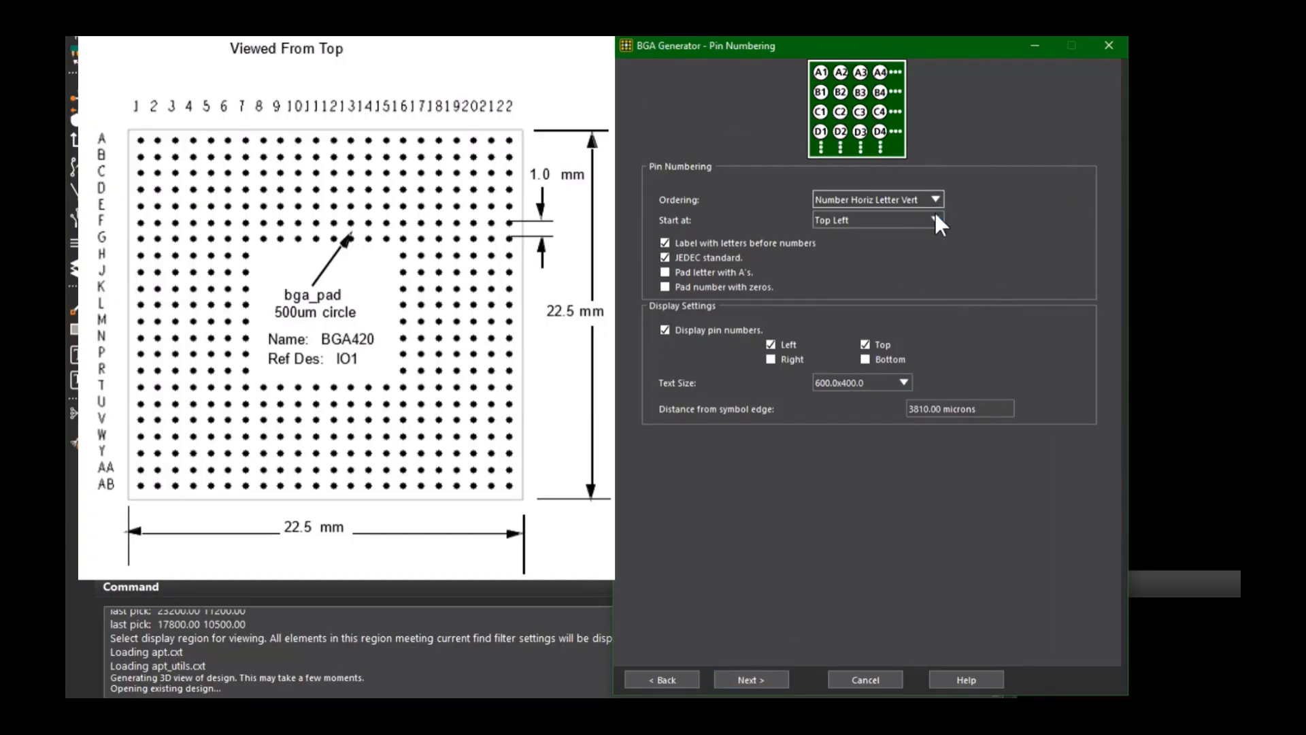
{"action": "left_click", "coordinate": [936, 219]}
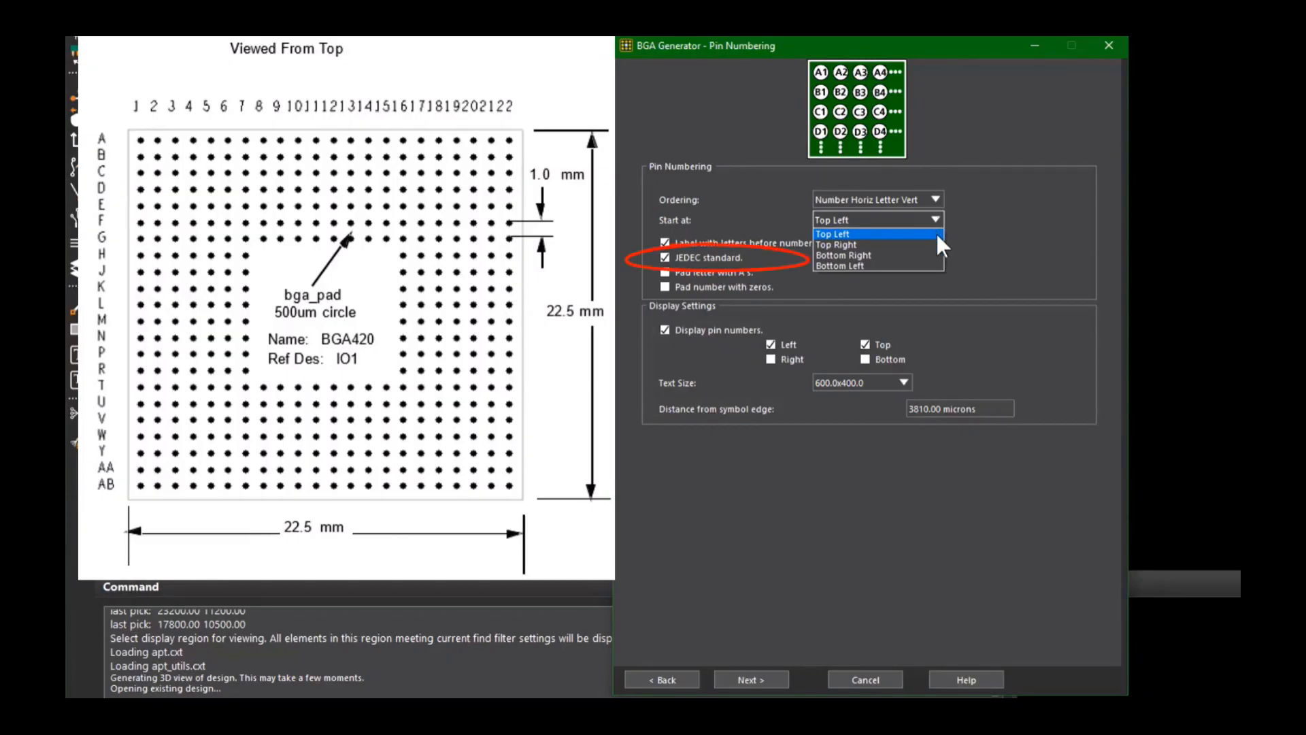
{"action": "left_click", "coordinate": [936, 233]}
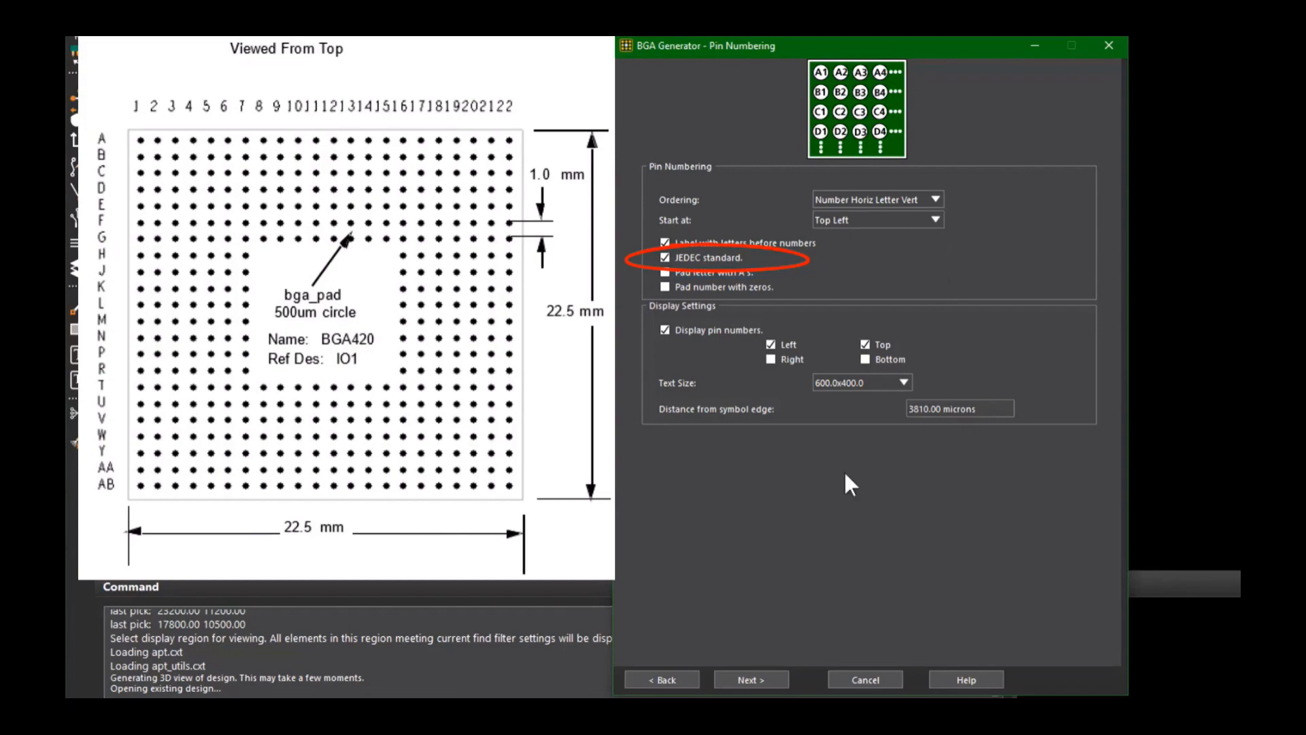
{"action": "left_click", "coordinate": [776, 673]}
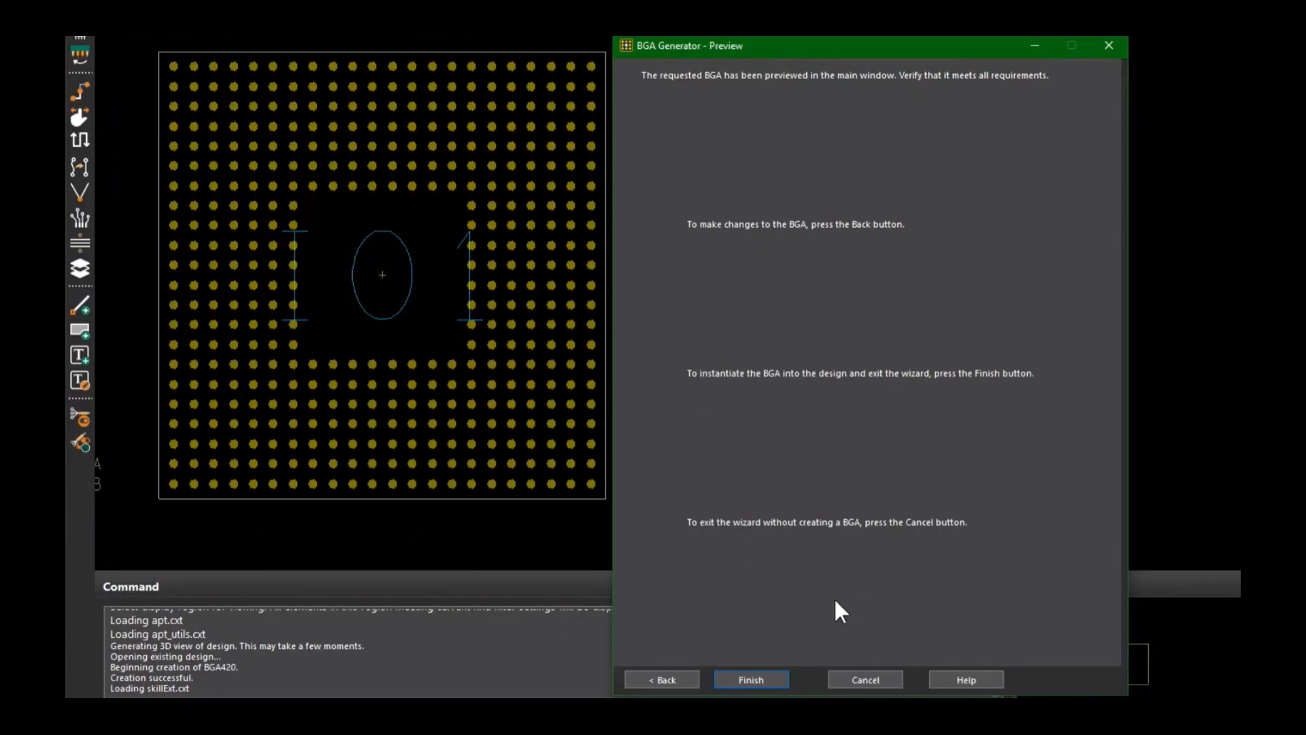
{"action": "left_click", "coordinate": [752, 680]}
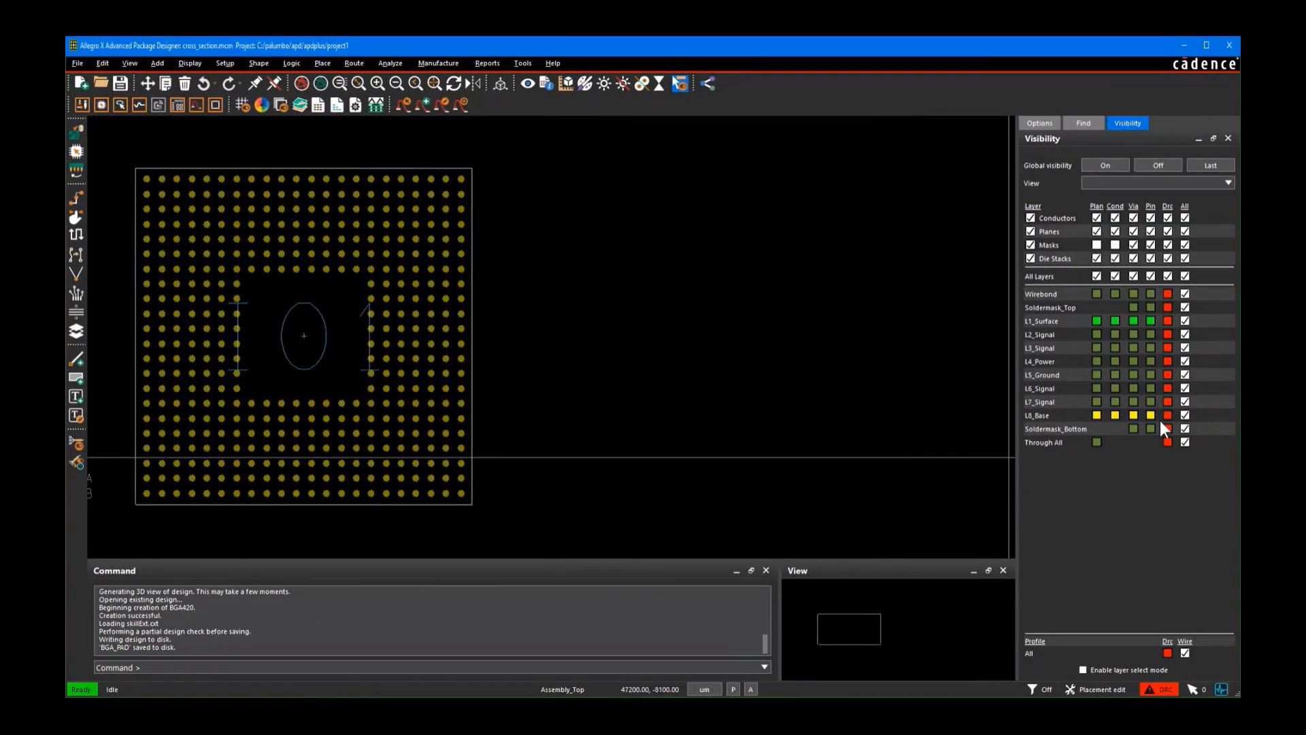
Step: Toggle pin visibility on the L8_Base layer off and back on
{"action": "left_click", "coordinate": [1151, 415]}
{"action": "left_click", "coordinate": [1151, 416]}
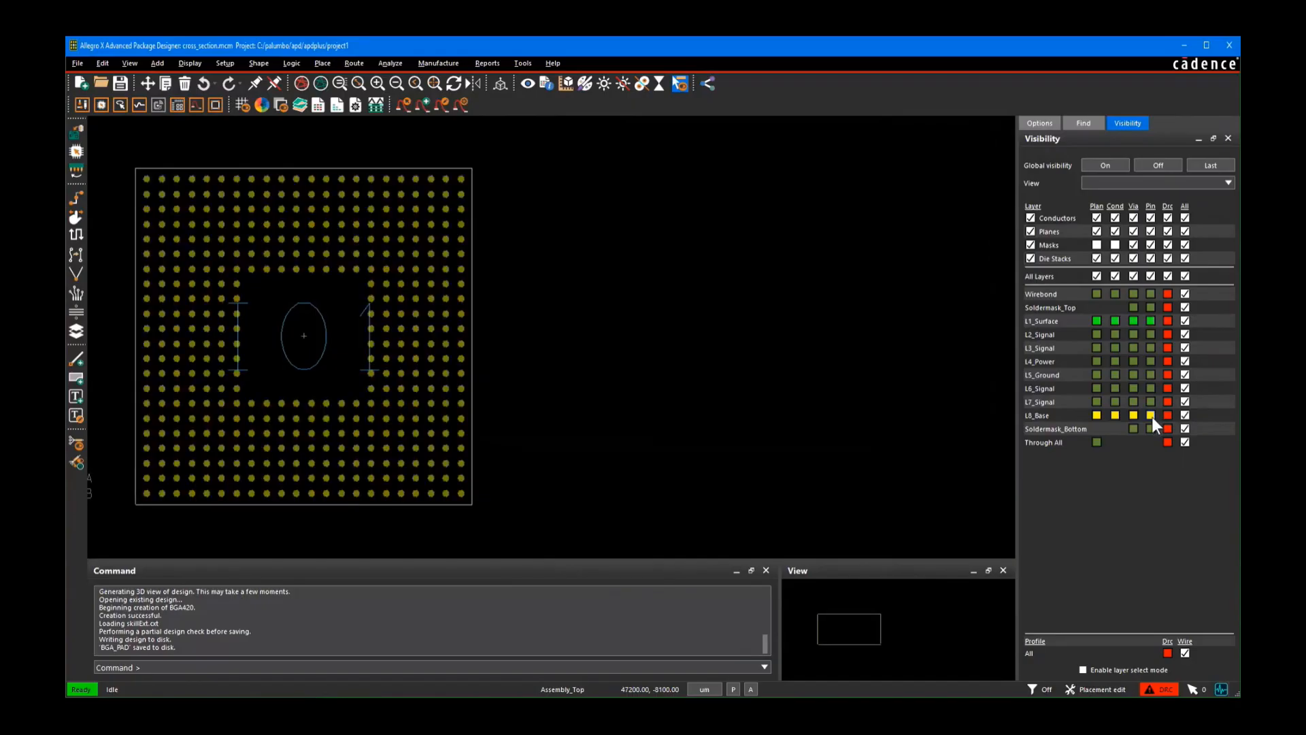
{"action": "left_click", "coordinate": [1151, 416]}
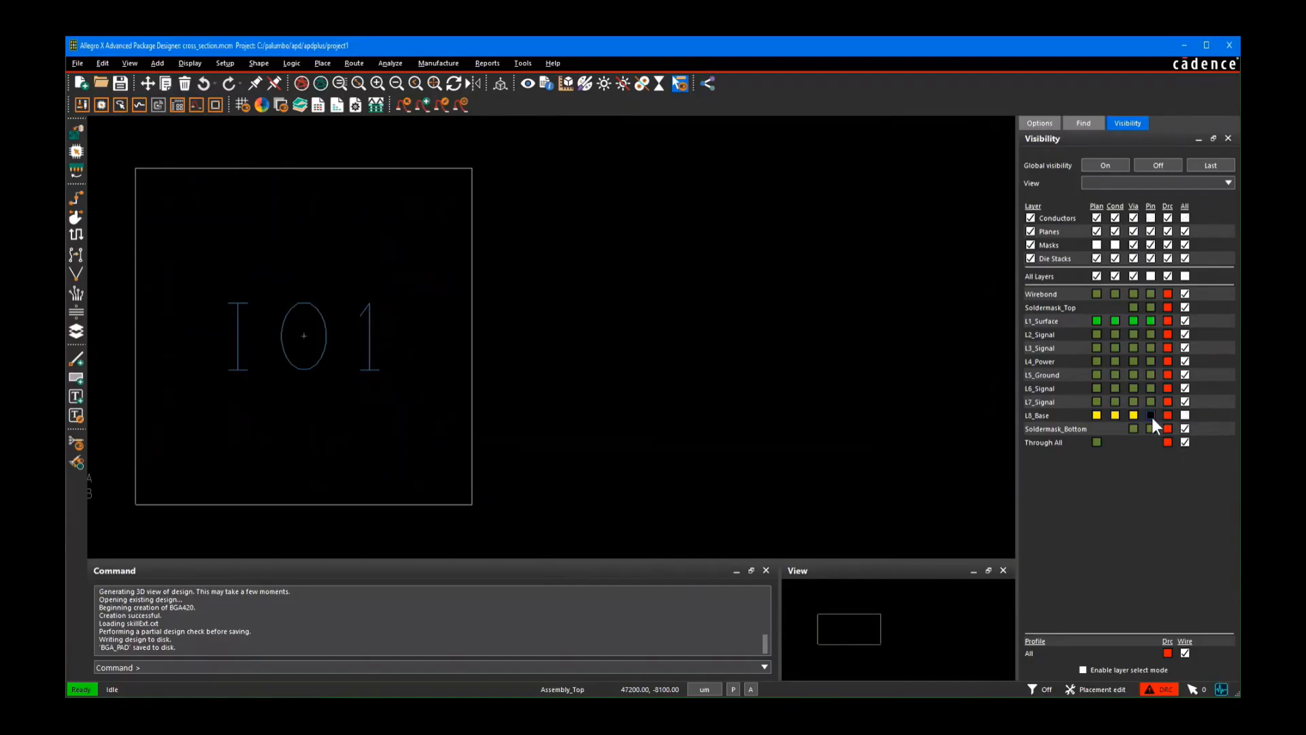
{"action": "left_click", "coordinate": [1151, 416]}
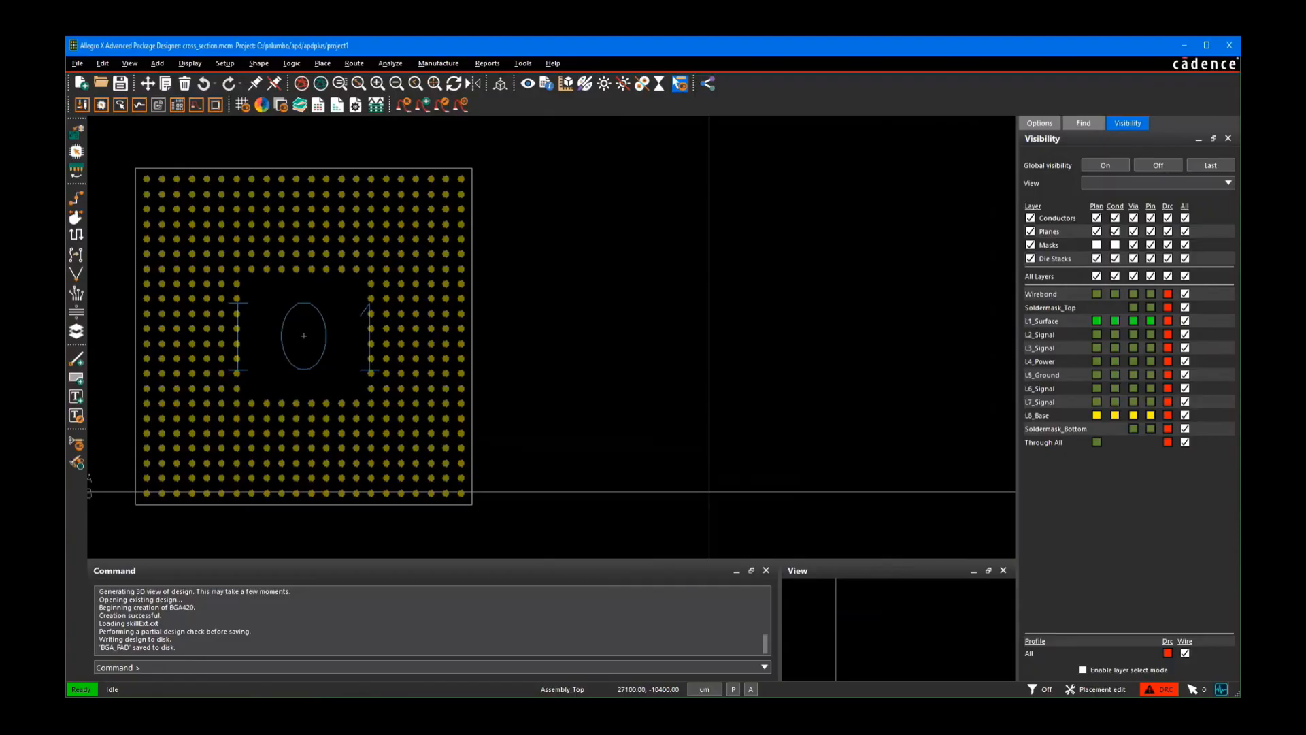
Step: Open the color and visibility settings for nets and color the Power net red
{"action": "left_click", "coordinate": [190, 62]}
{"action": "left_click", "coordinate": [199, 79]}
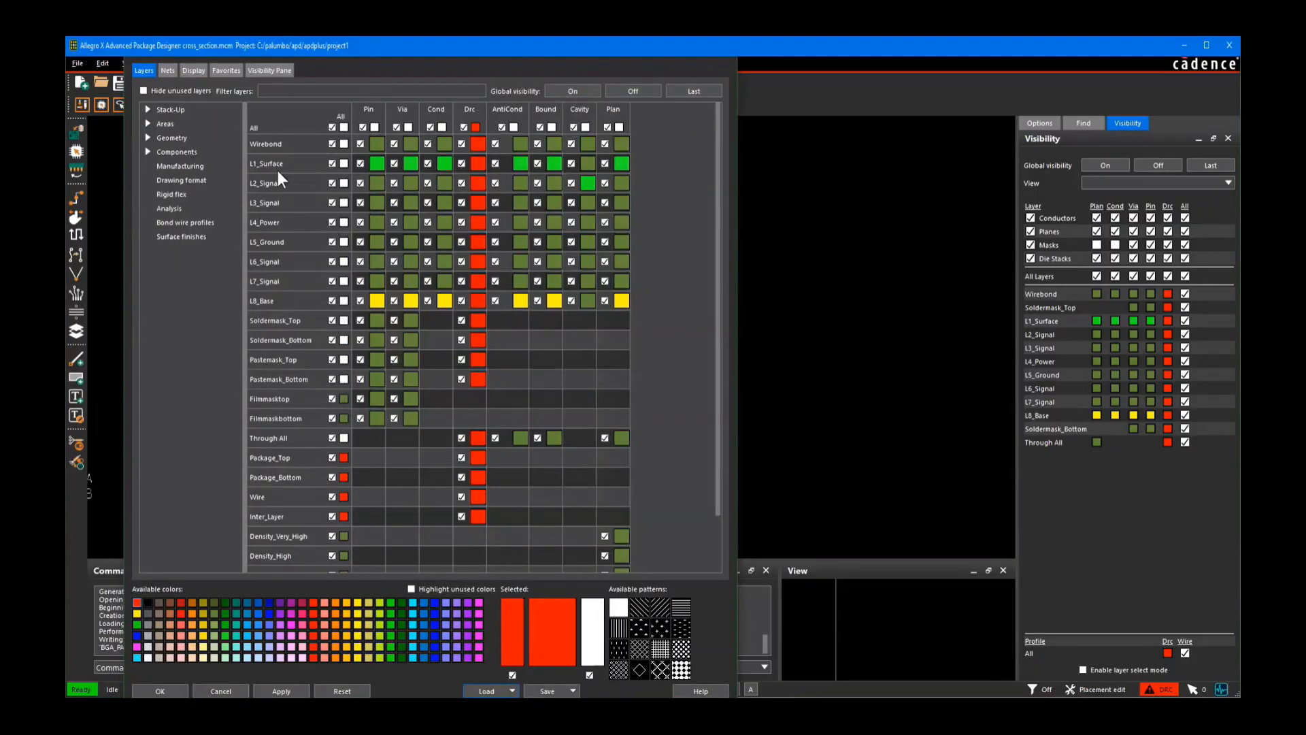
{"action": "left_click", "coordinate": [167, 71]}
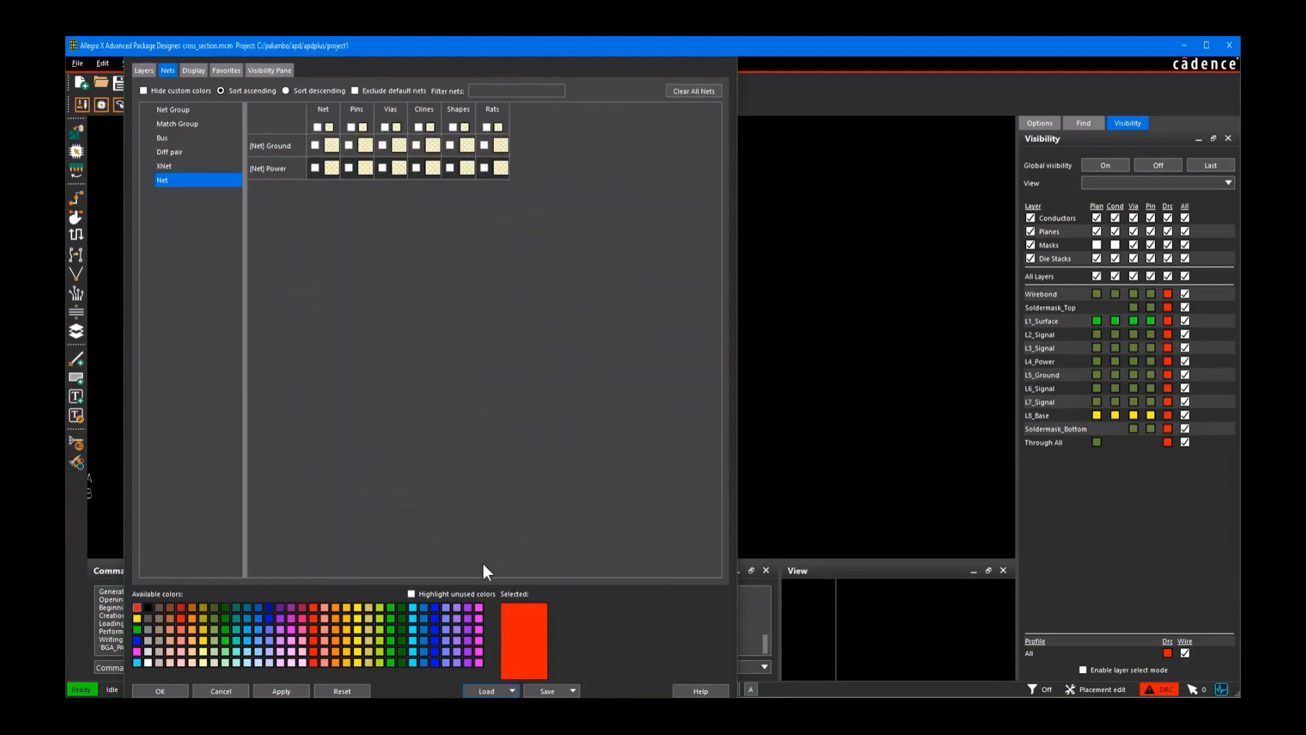
{"action": "left_click", "coordinate": [332, 168]}
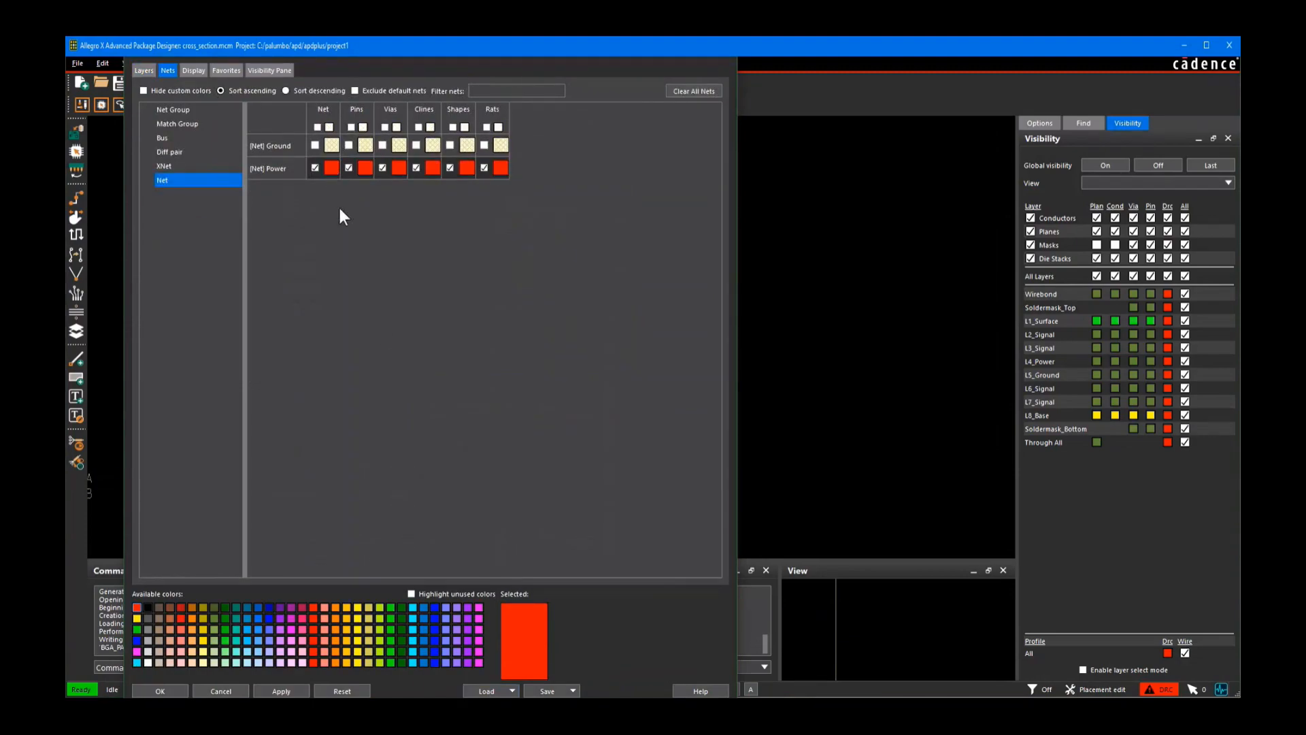
Step: Color the Ground net green and apply the net colors
{"action": "left_click", "coordinate": [225, 629]}
{"action": "left_click", "coordinate": [329, 149]}
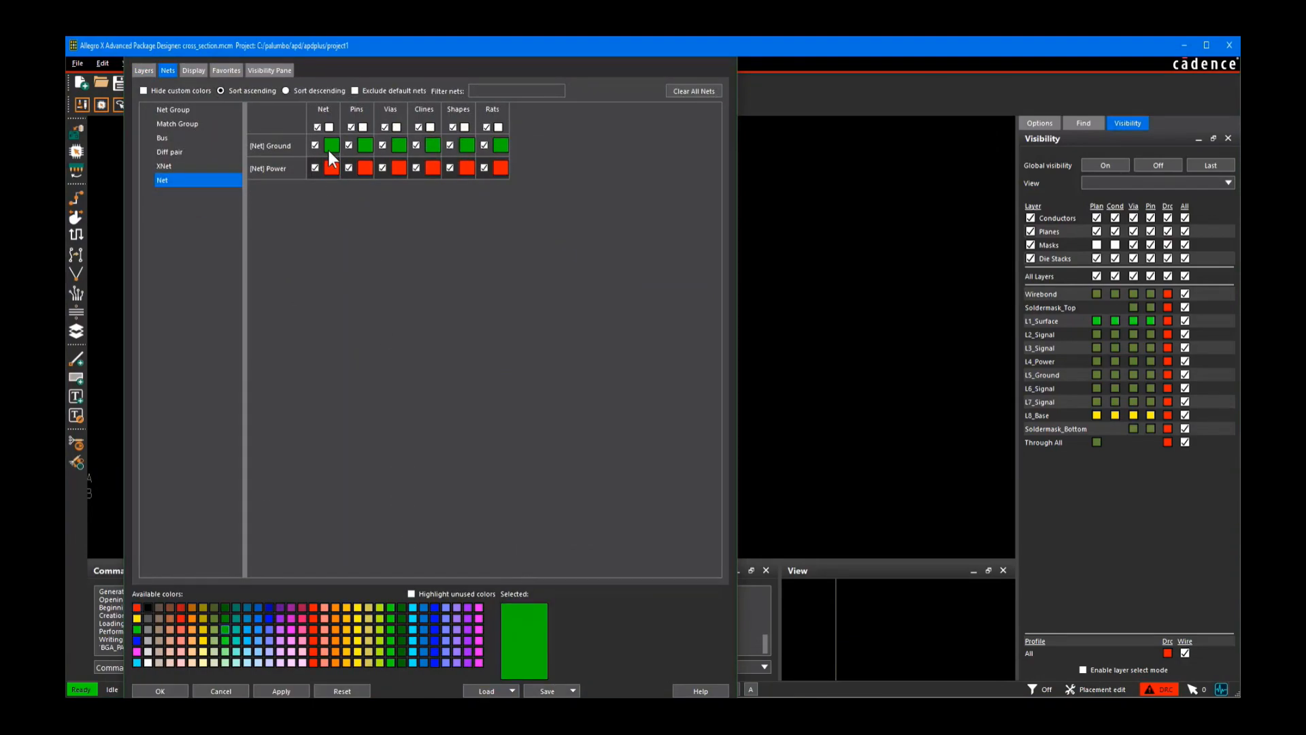
{"action": "left_click", "coordinate": [169, 692]}
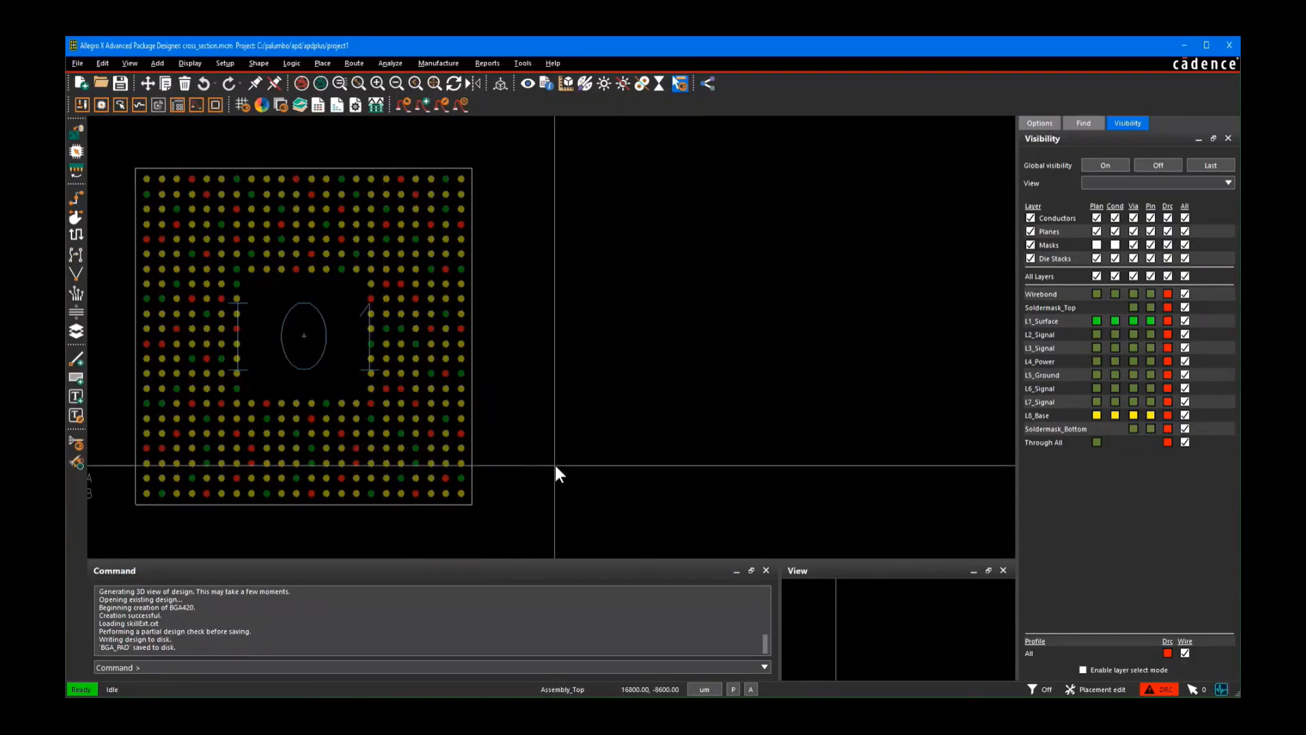